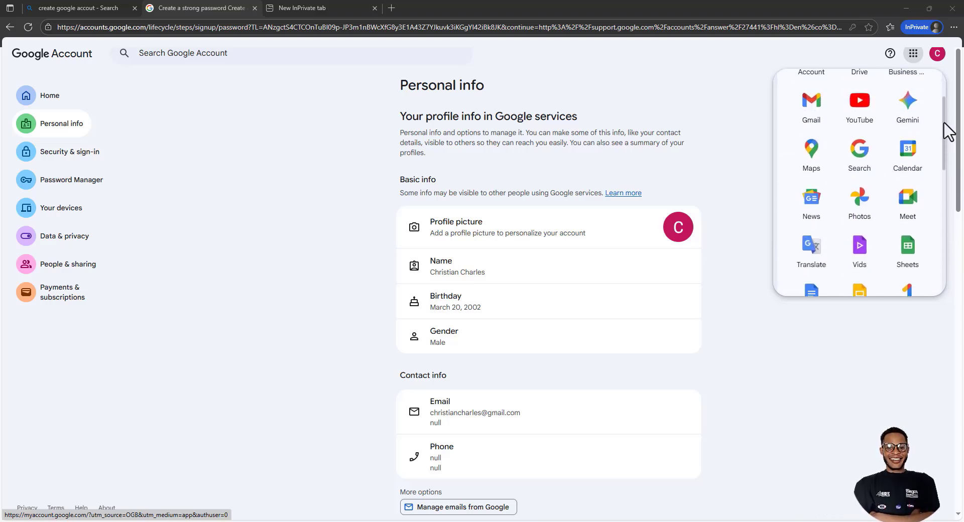
Close the Google apps panel, look over the Add recovery email page, and bring up Proton VPN
click(914, 61)
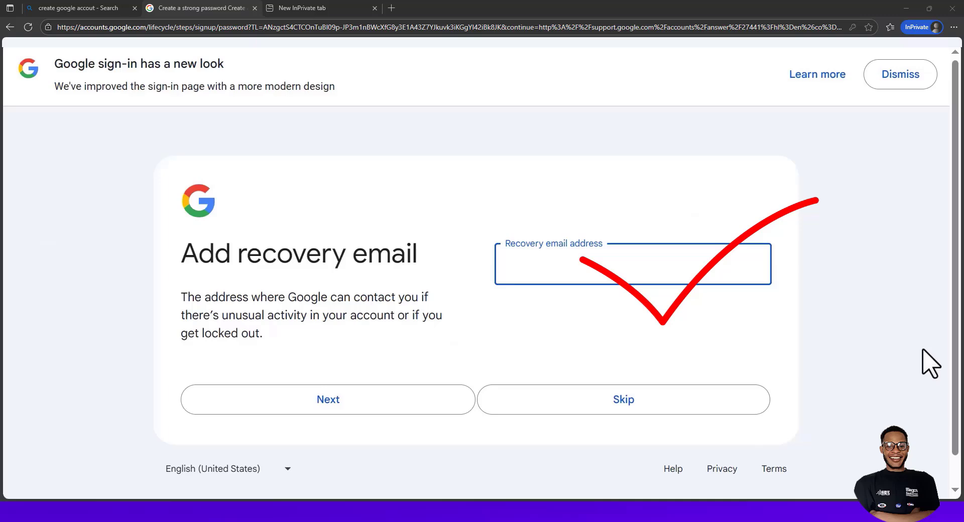
scroll(958, 358, down, 2)
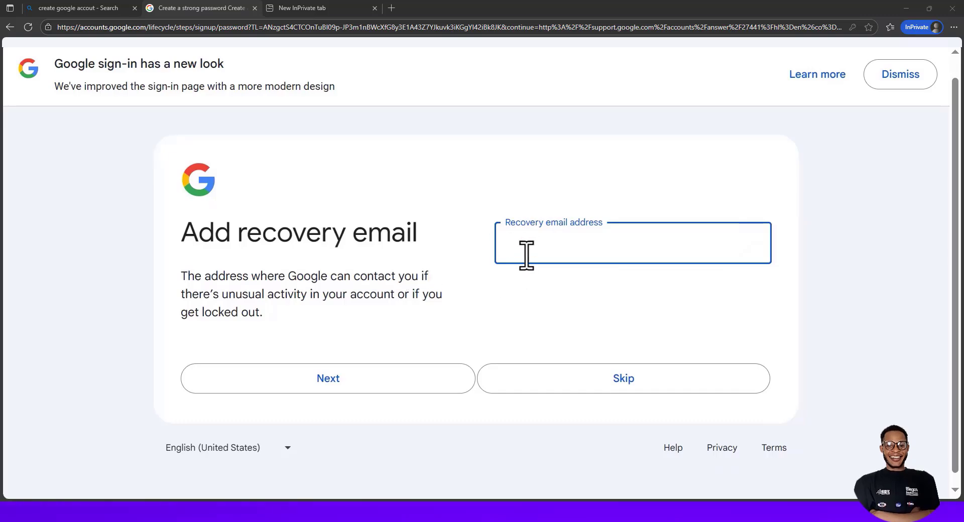
click(529, 301)
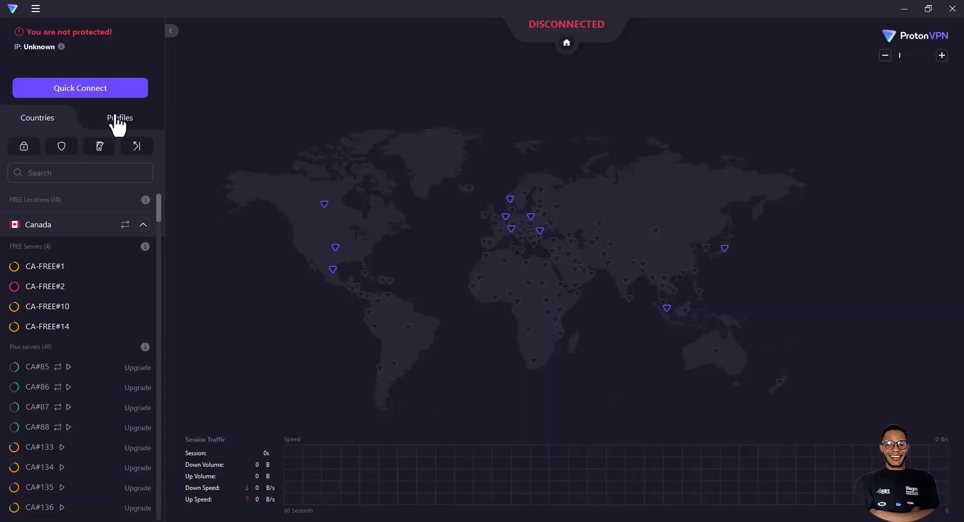
click(116, 119)
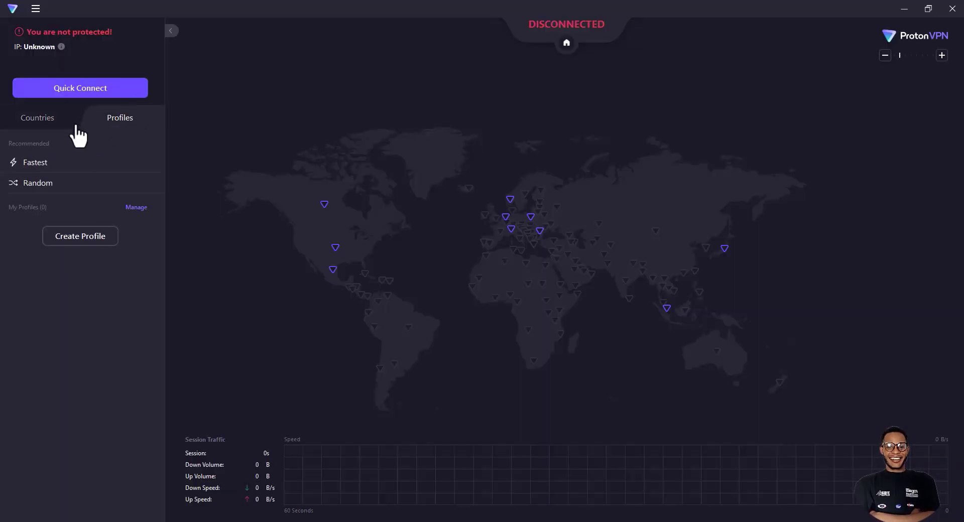
click(48, 121)
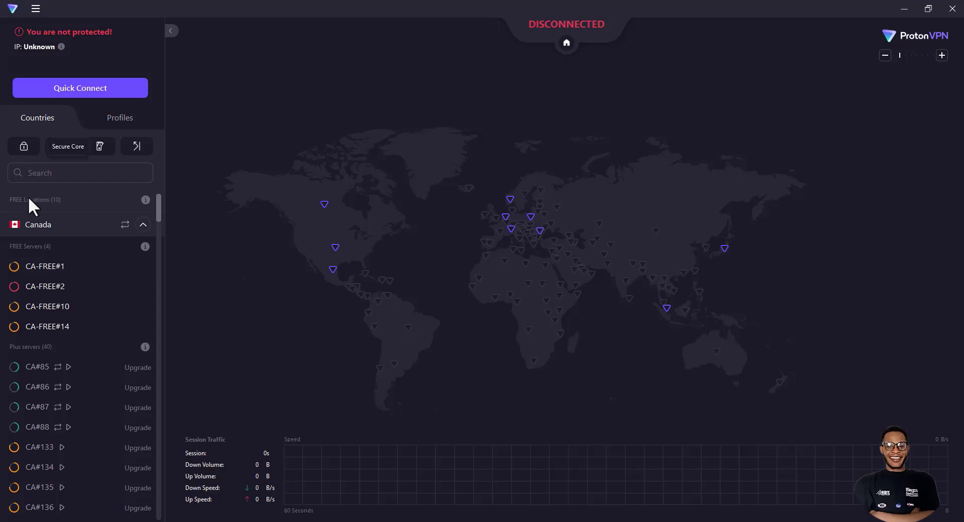
click(35, 9)
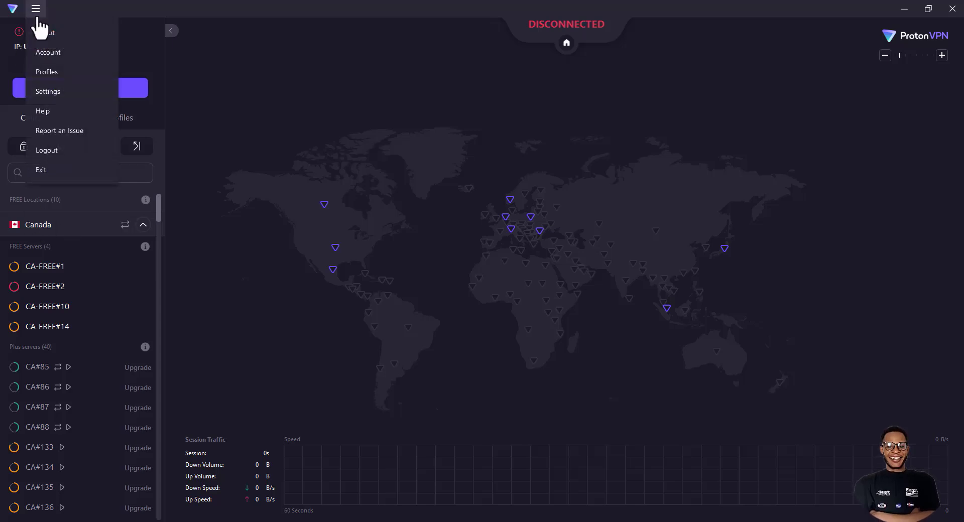
click(48, 53)
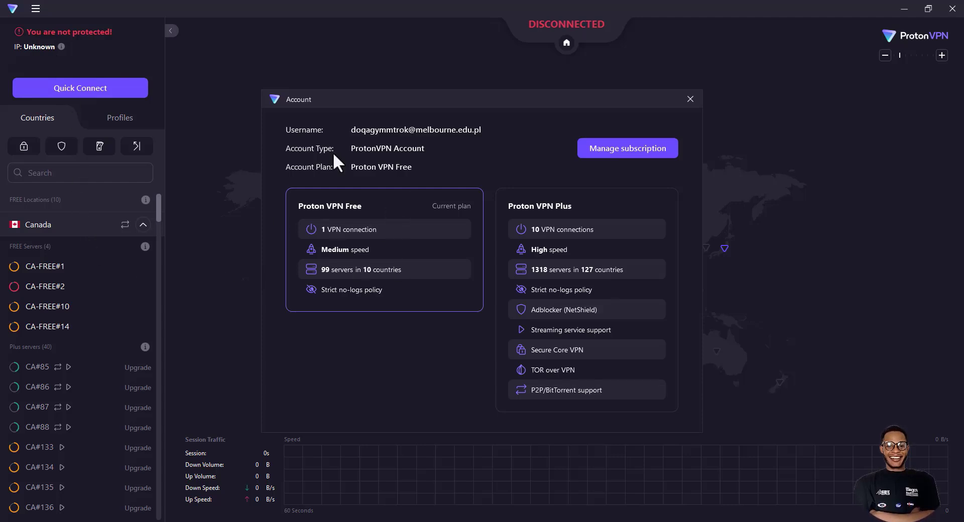
key(Escape)
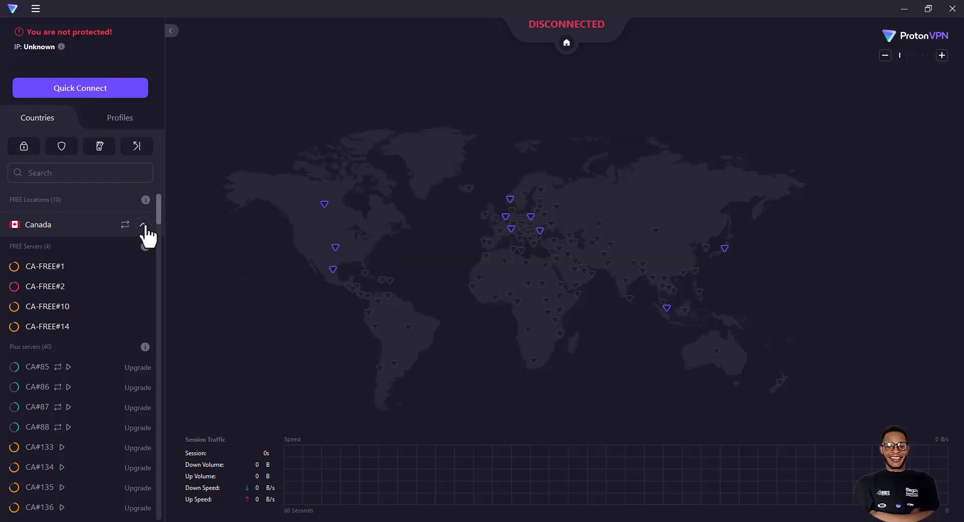
click(143, 224)
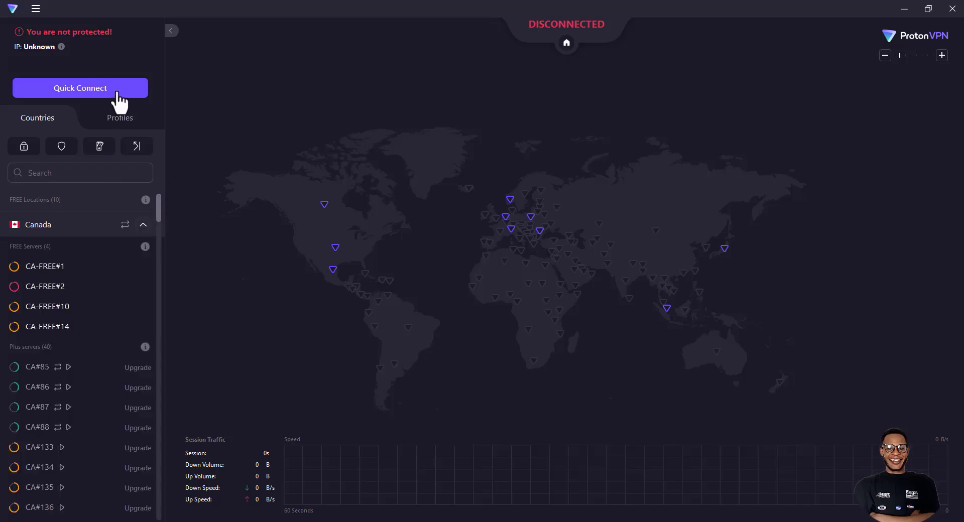
Review the account plan comparison, then open the Profiles manager listing Fastest and Random
click(118, 122)
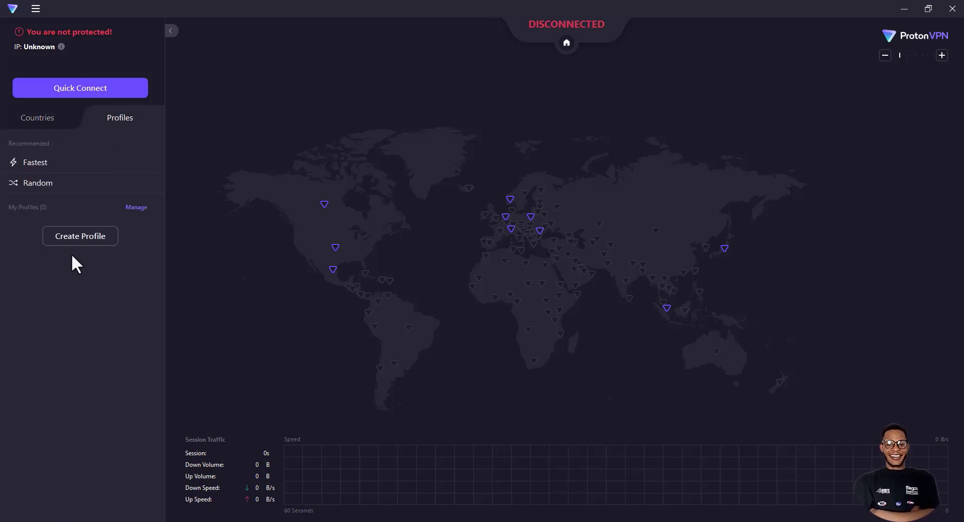
click(45, 120)
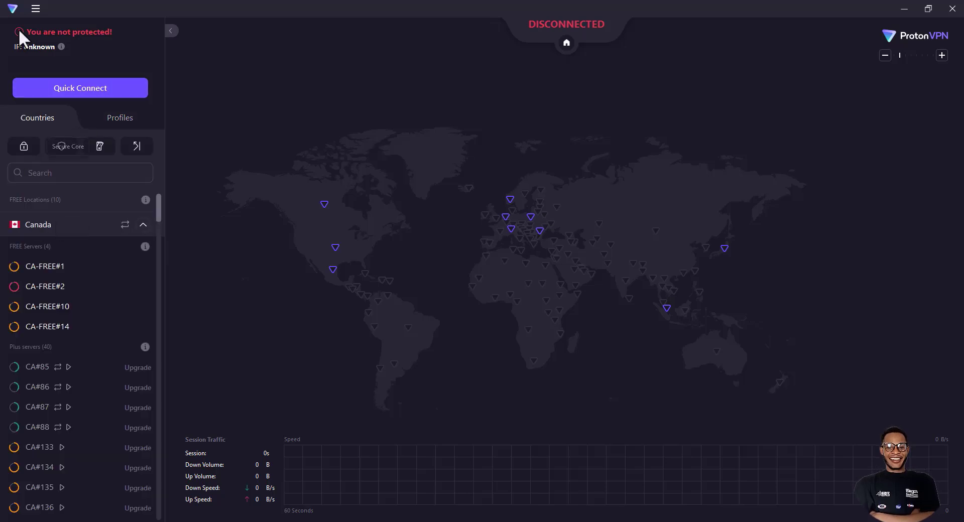
click(36, 8)
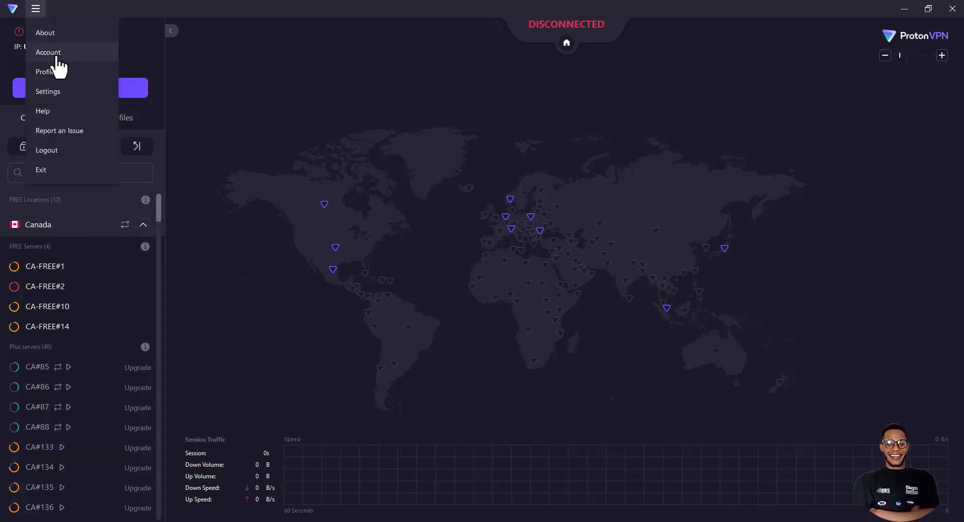
click(57, 57)
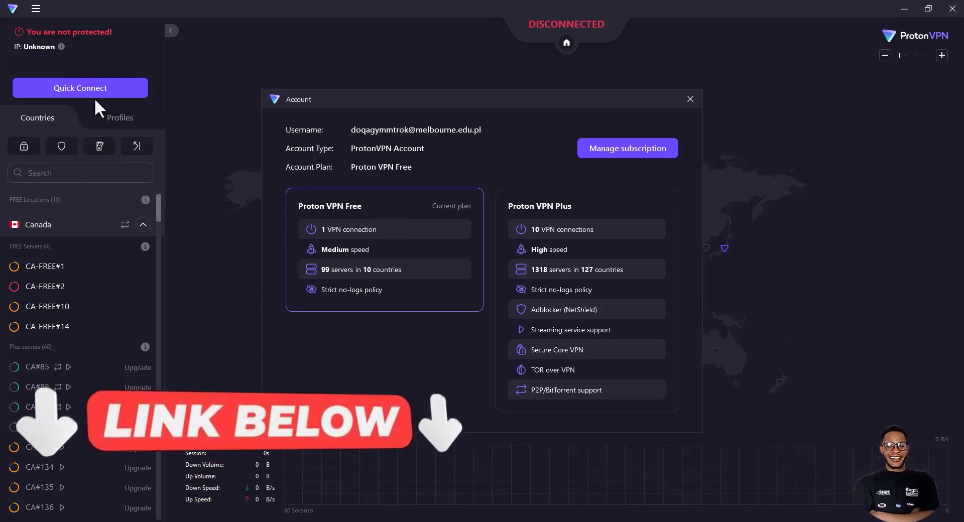
click(691, 100)
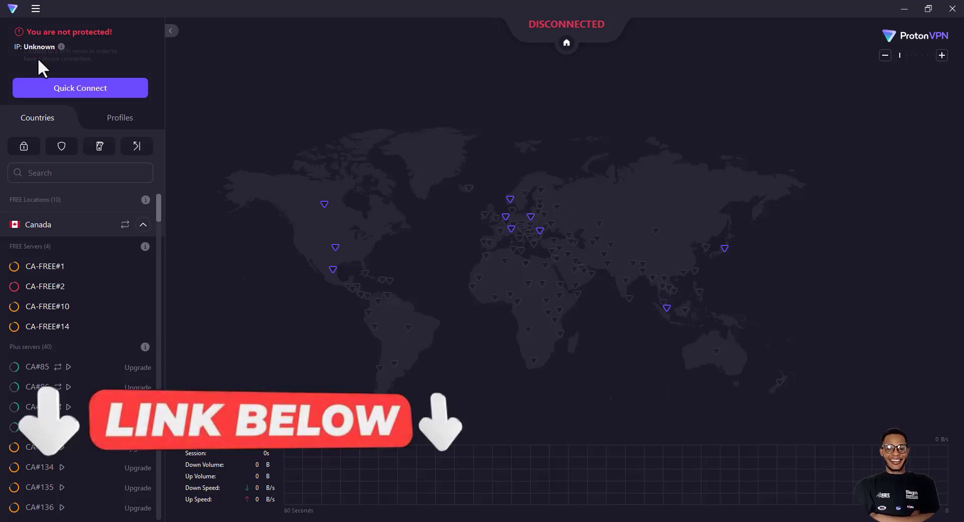
click(36, 8)
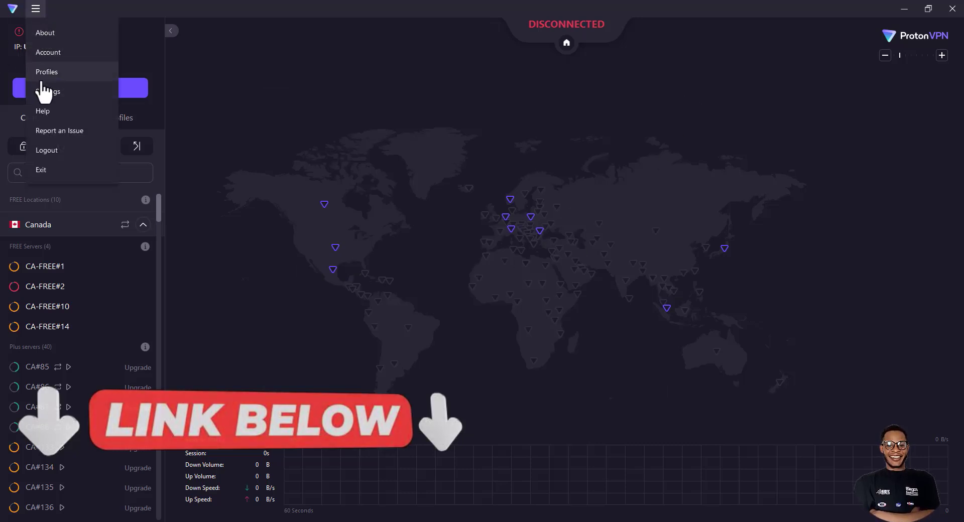
click(45, 73)
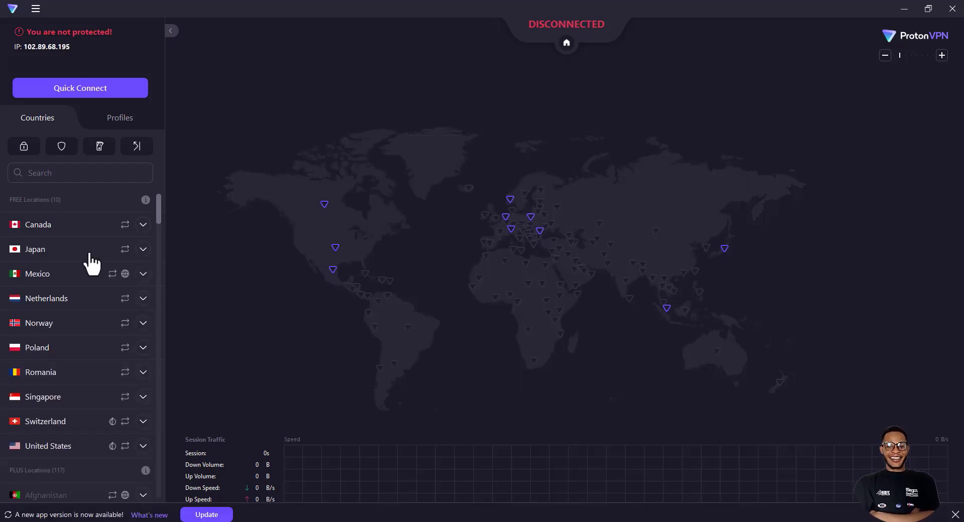
Scroll through the ten free locations, from Canada to United States, on the Countries tab
scroll(90, 271, down, 1)
scroll(93, 274, up, 1)
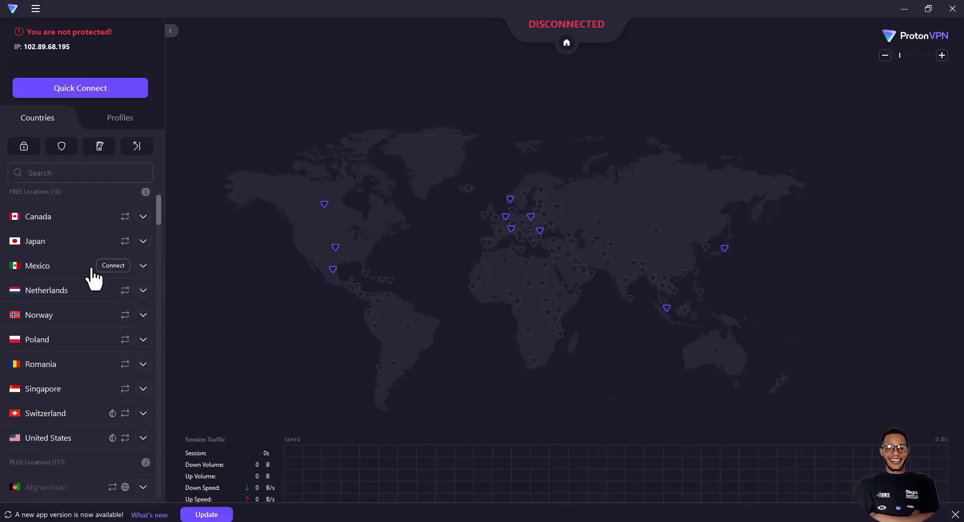
scroll(94, 275, down, 1)
scroll(88, 301, up, 1)
scroll(88, 301, up, 1)
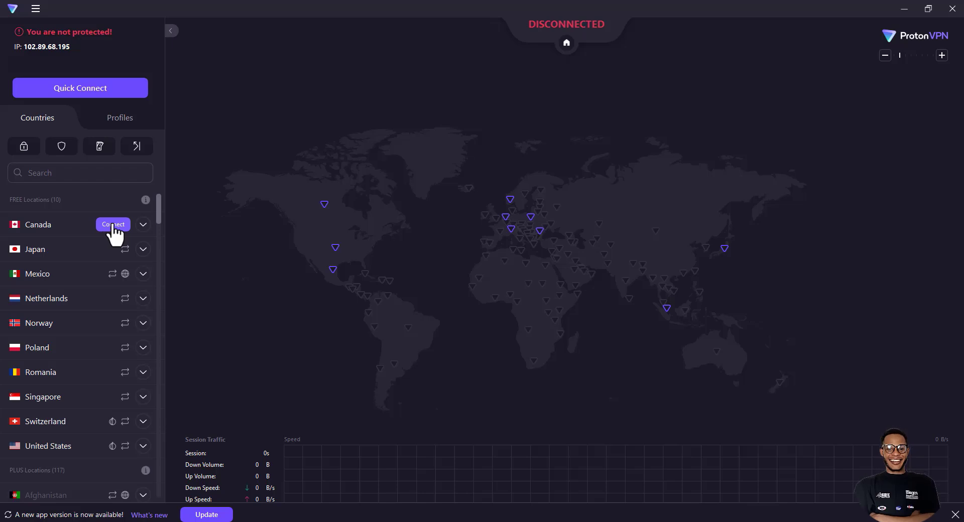
Connect to Canada's free server CA-FREE#2 (IP 185.98.171.234) and bring up whatismyipaddress.com
click(113, 225)
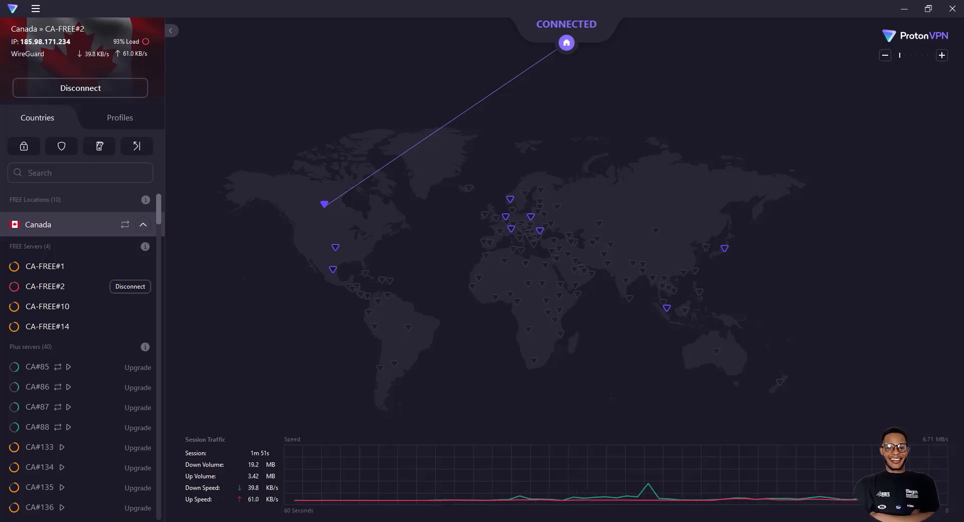
click(442, 517)
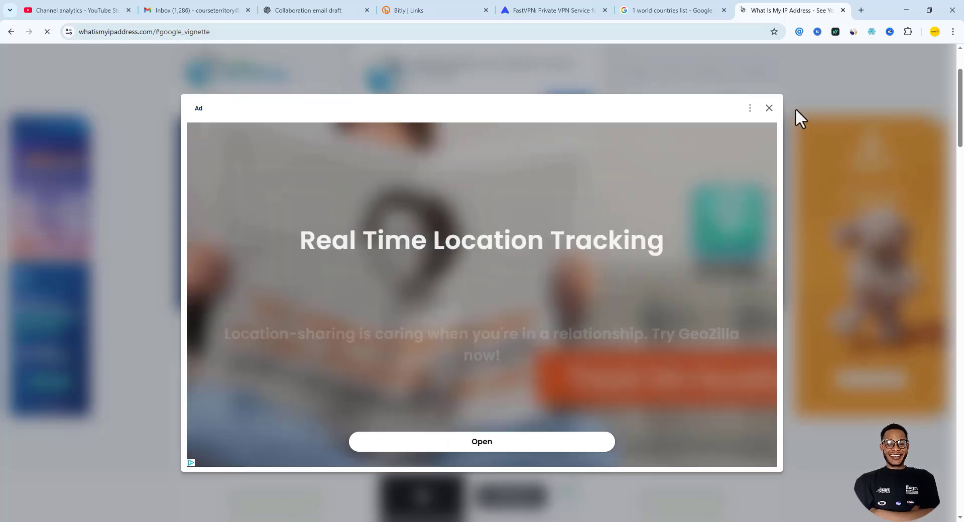
Clear the ad and notification prompt, reload whatismyipaddress.com, and highlight the detected country Canada
click(769, 107)
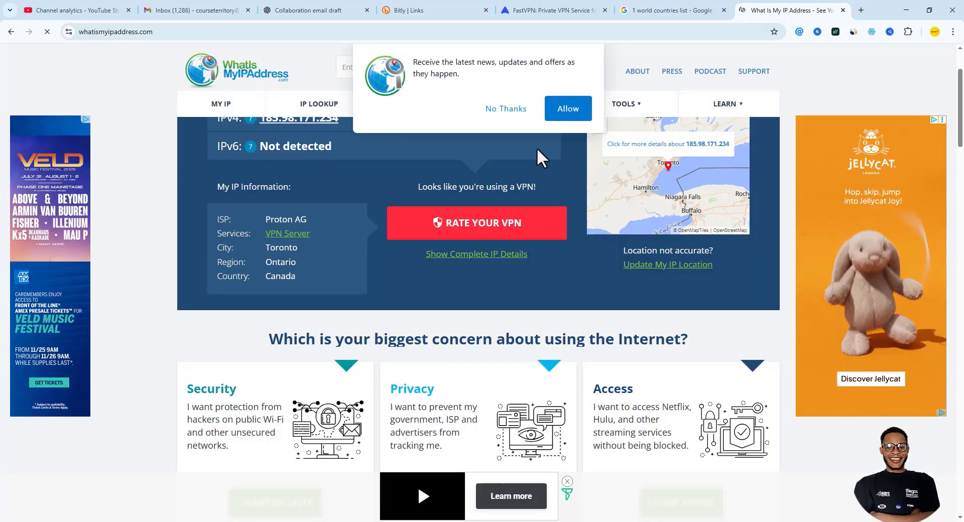
click(501, 112)
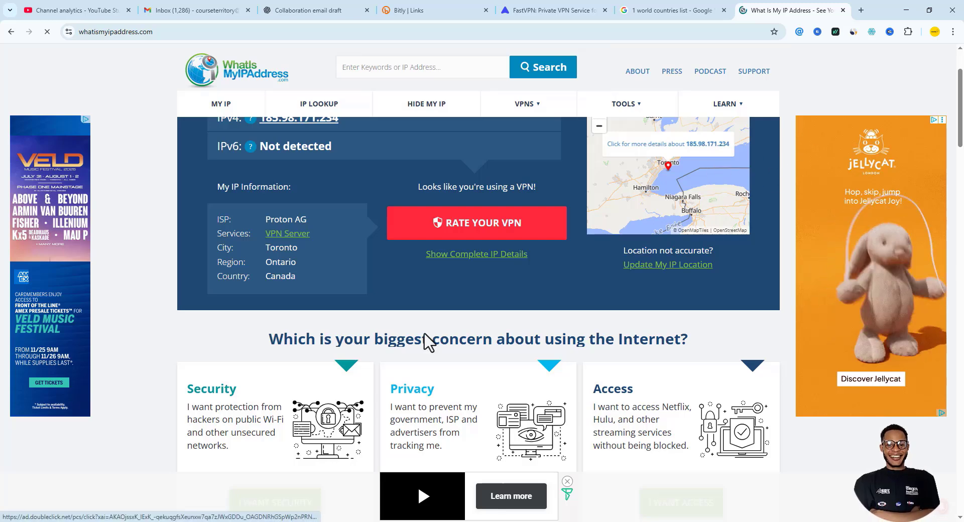
click(43, 35)
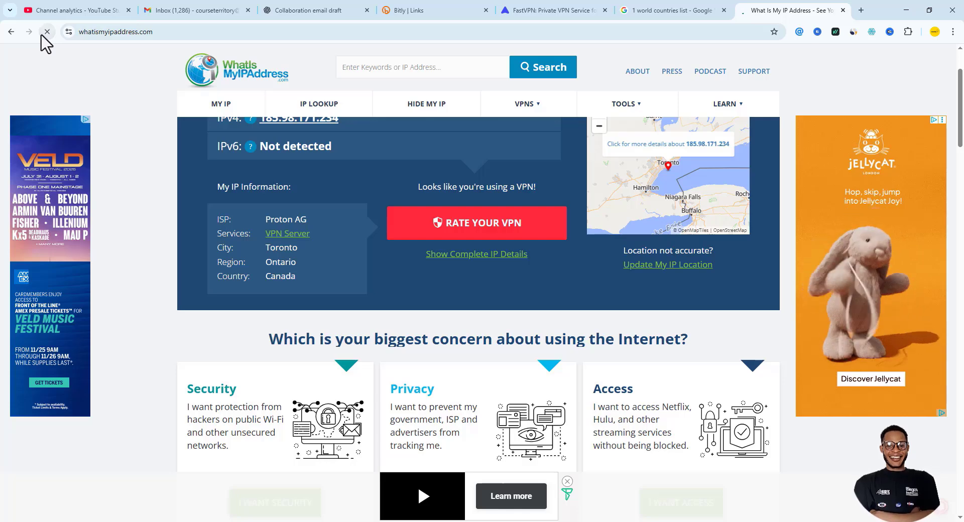
click(43, 33)
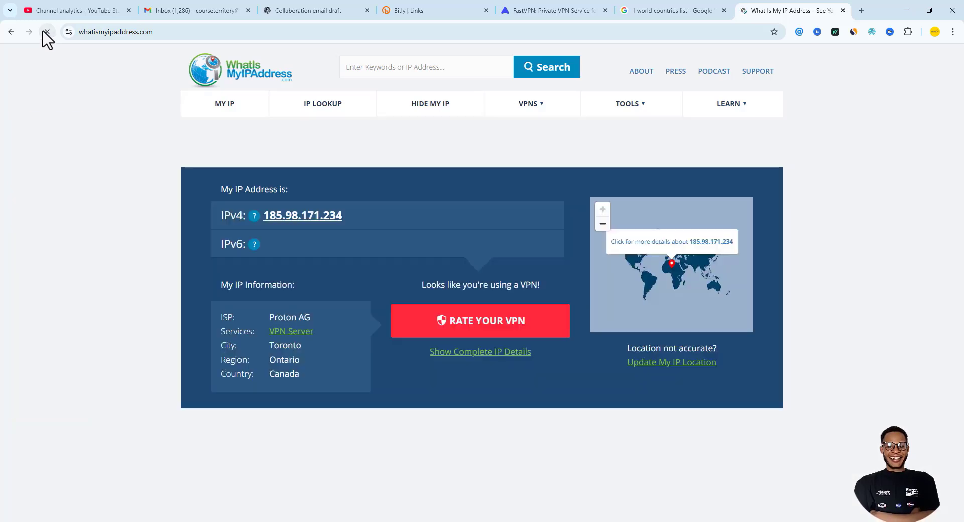
scroll(350, 213, down, 1)
scroll(350, 214, down, 1)
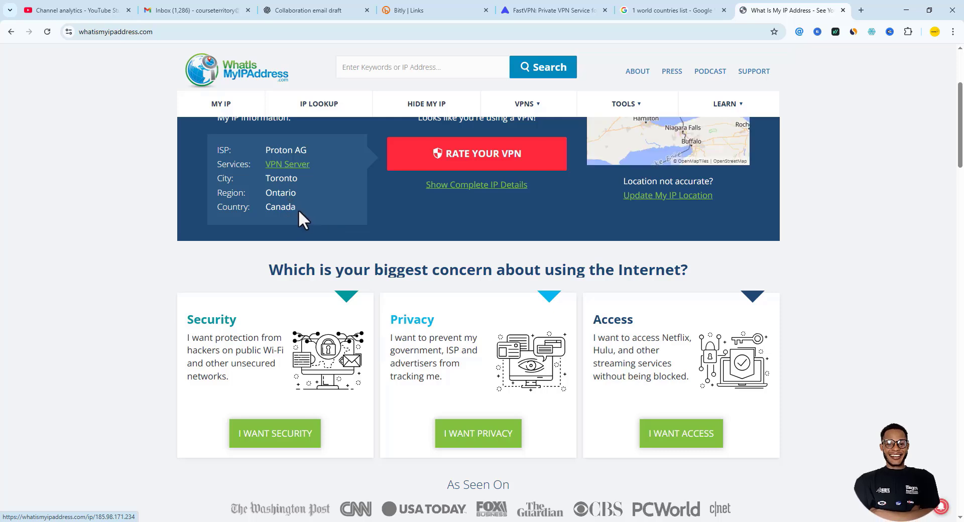
drag(298, 209, 261, 210)
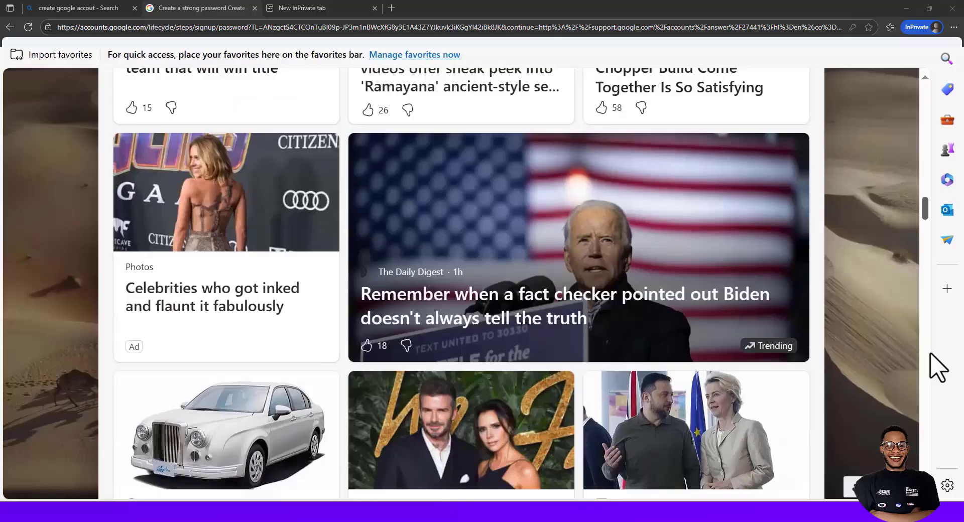
Open a new Edge InPrivate window with Alt+F and type GMAIL.COM in the address bar
scroll(933, 350, up, 4)
scroll(933, 350, down, 5)
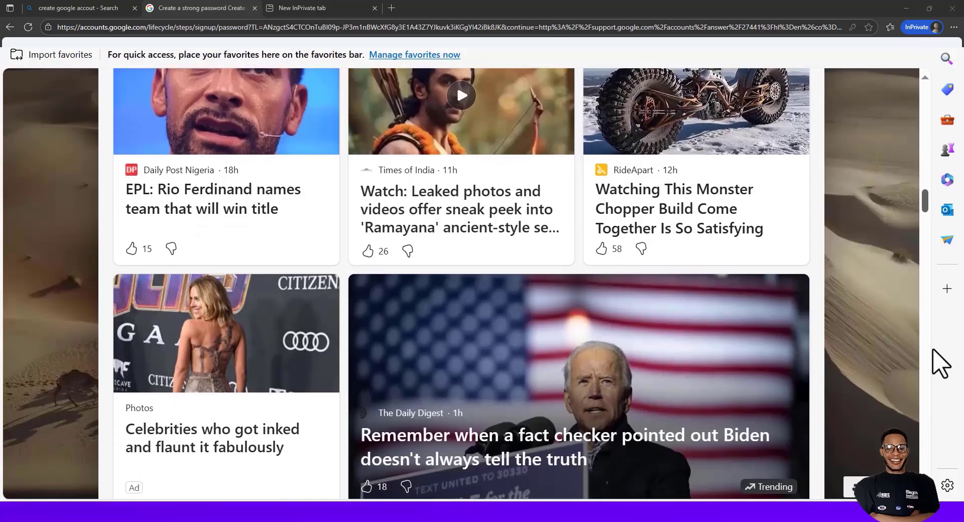
scroll(939, 374, down, 8)
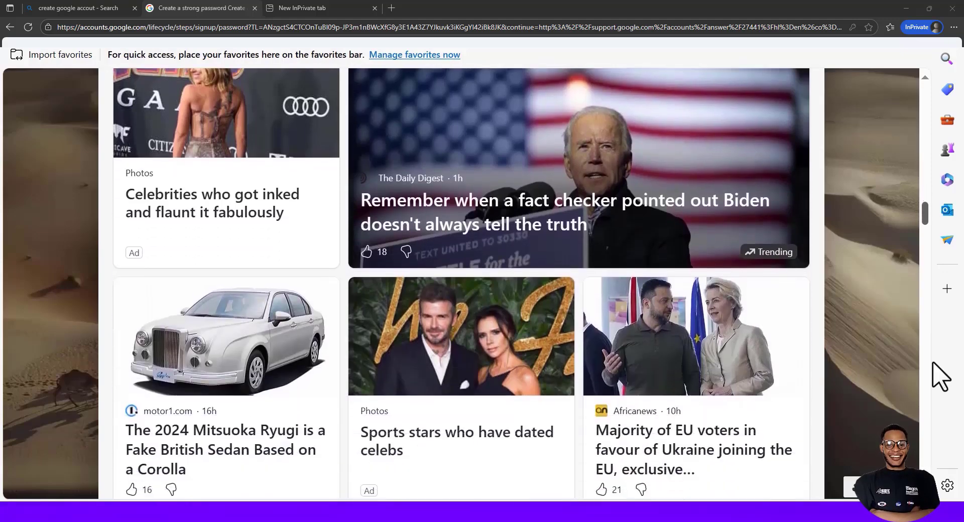
scroll(933, 384, down, 8)
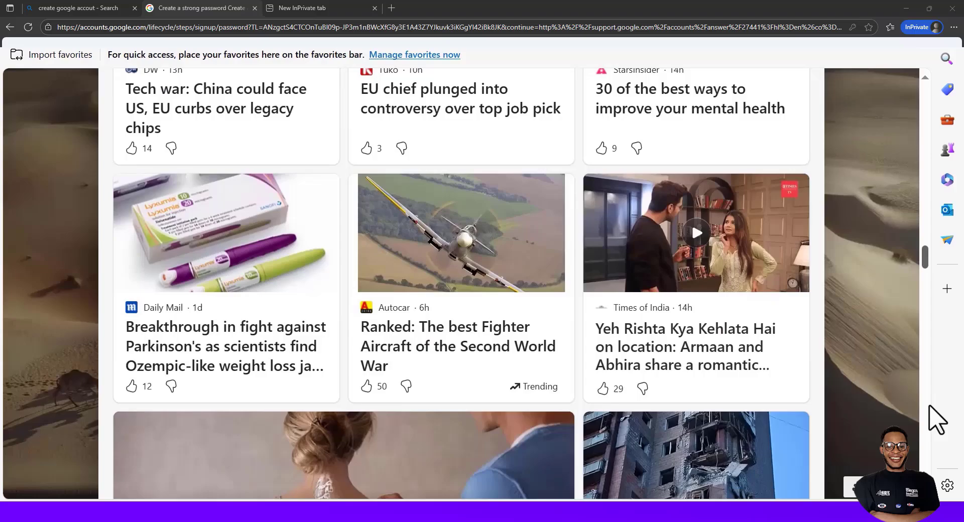
drag(927, 262, 932, 96)
key(alt+f)
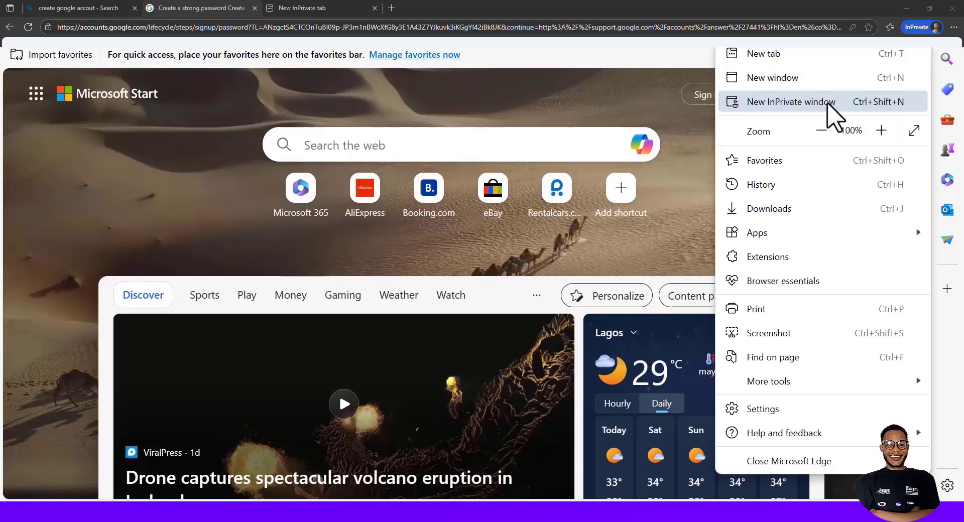
click(772, 101)
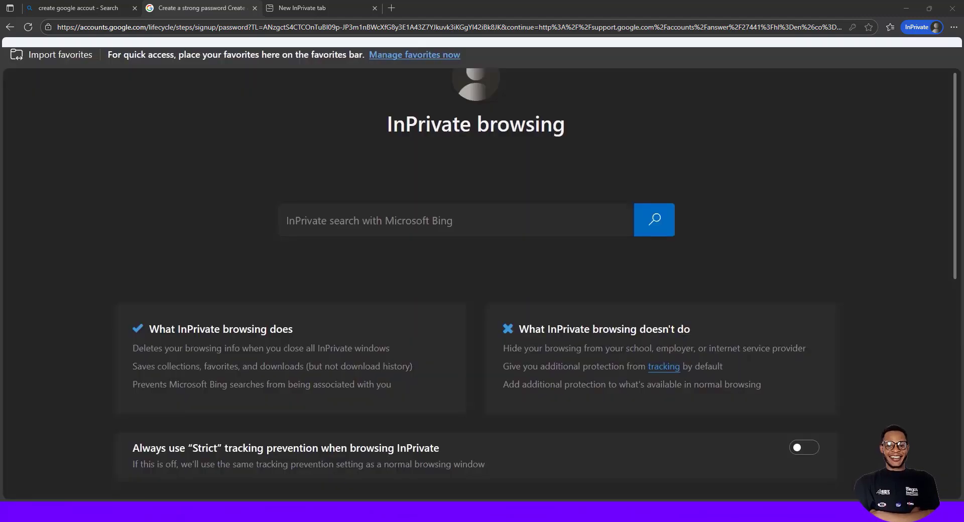
text(G)
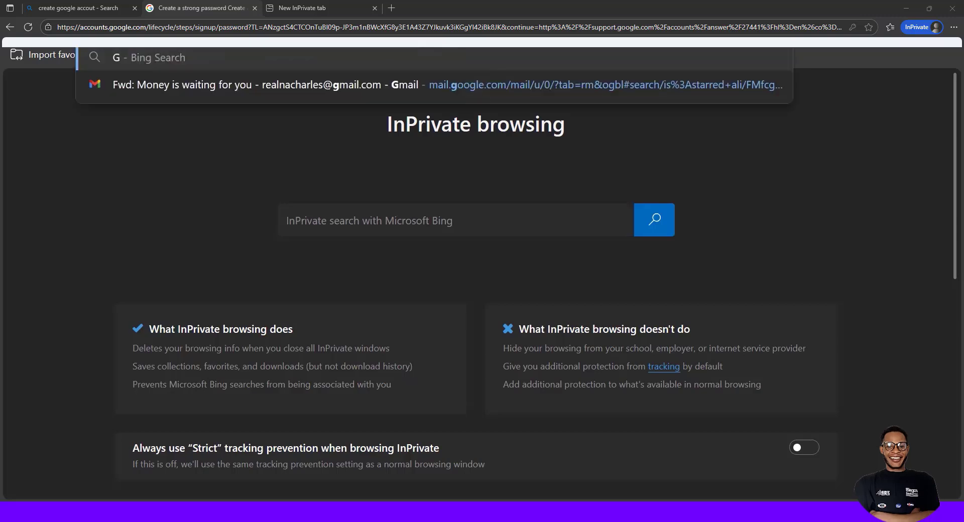
text(MA)
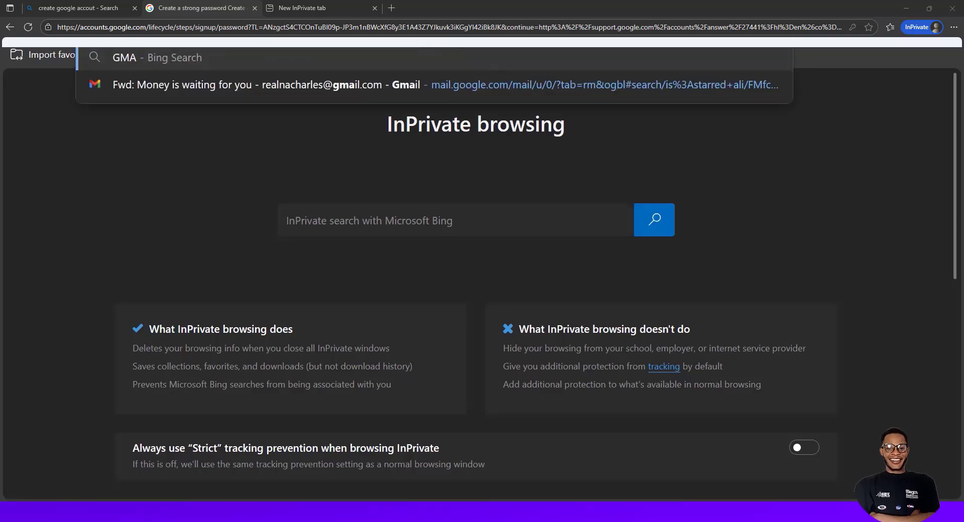
text(IL.COM)
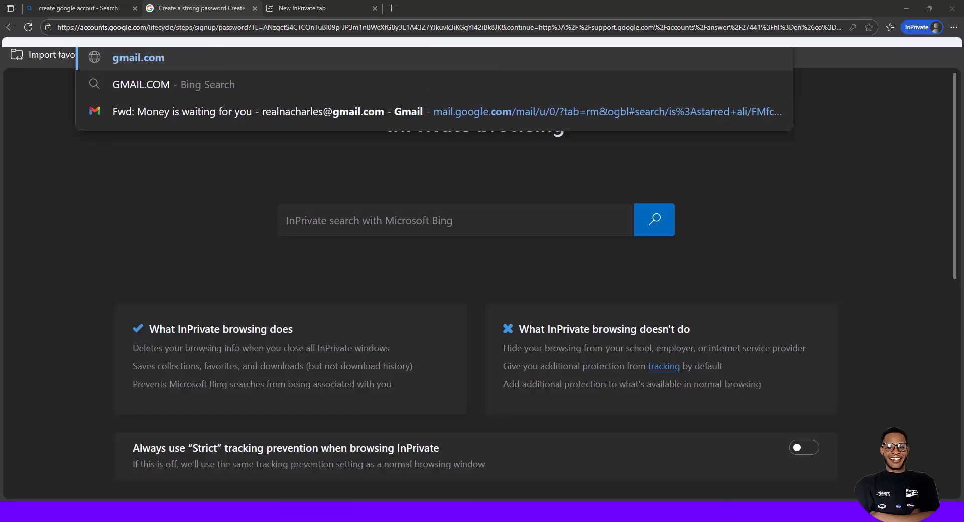
Load gmail.com, choose Create account, and pick For my personal use
key(Escape)
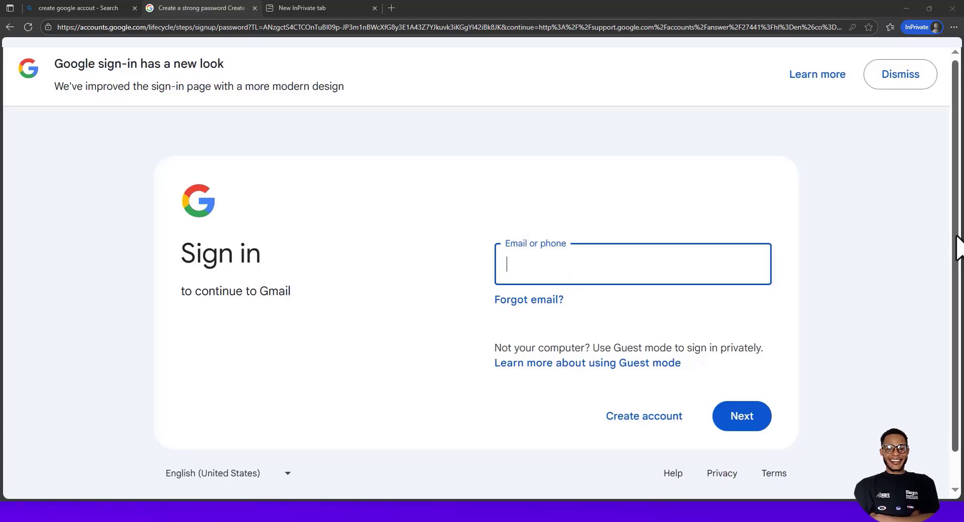
scroll(956, 261, down, 1)
scroll(653, 432, up, 1)
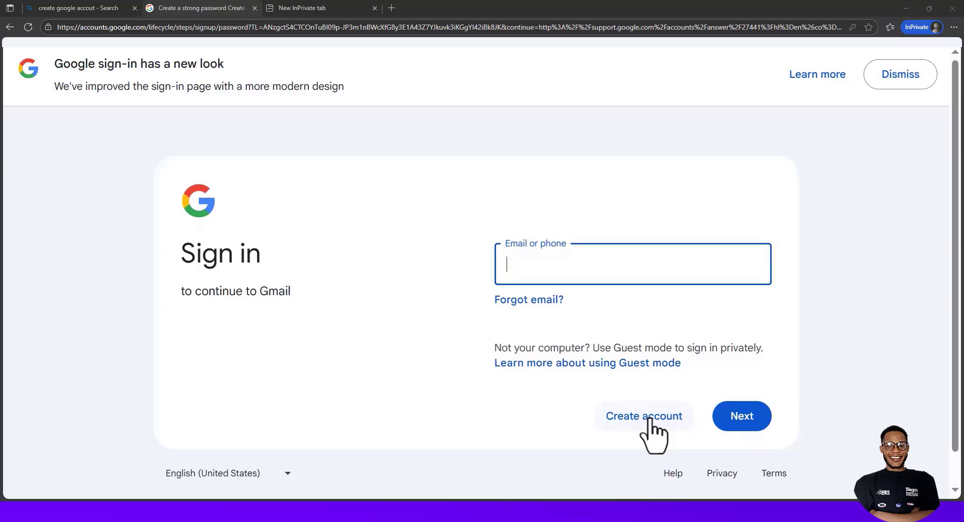
click(648, 421)
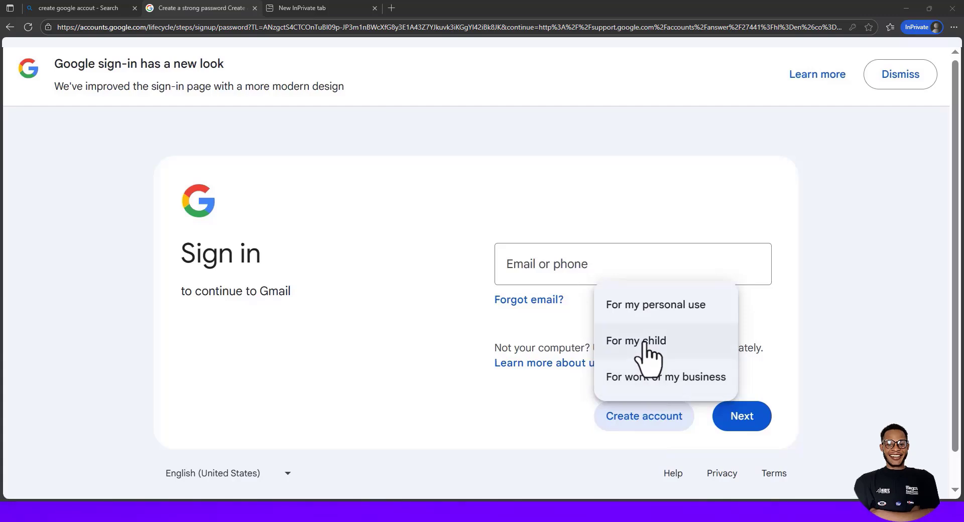
click(668, 308)
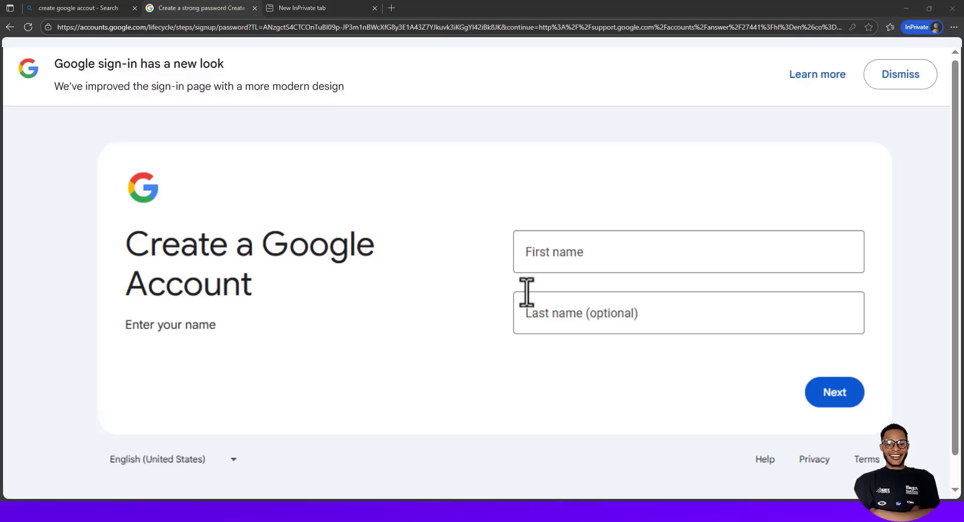
Enter the first name and last name, dismiss the saved suggestions, and continue to Basic information
click(534, 234)
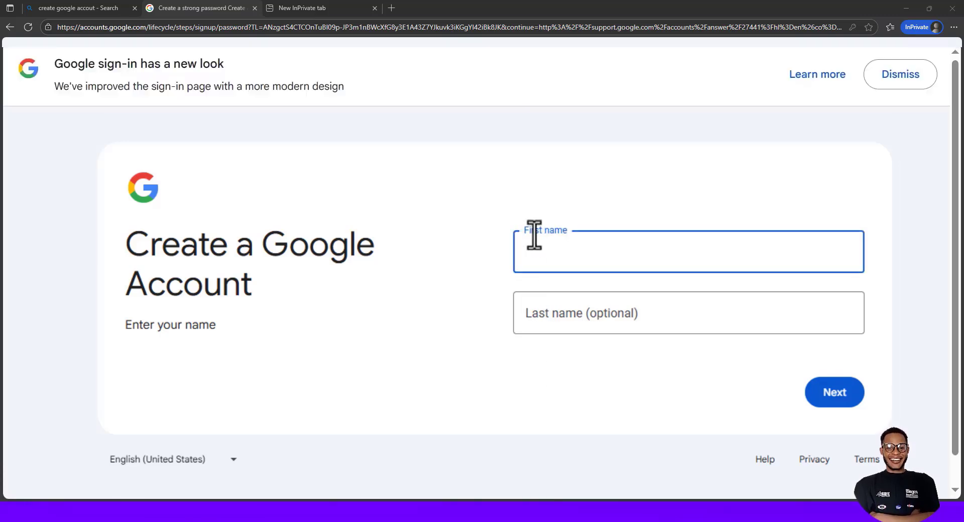
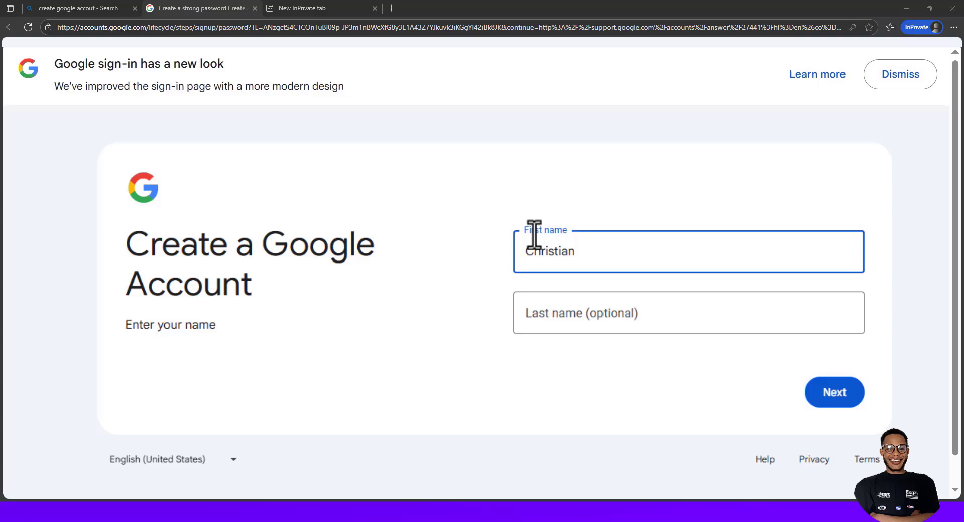
click(573, 317)
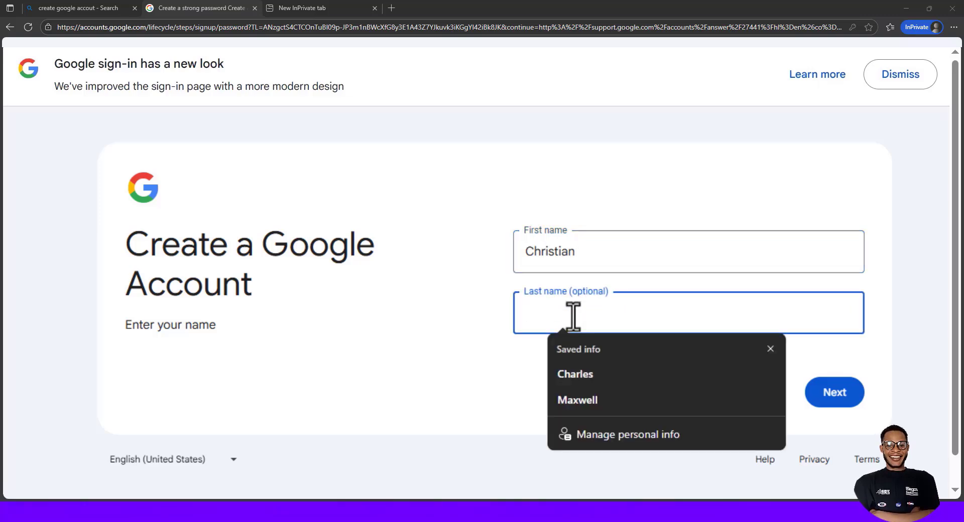
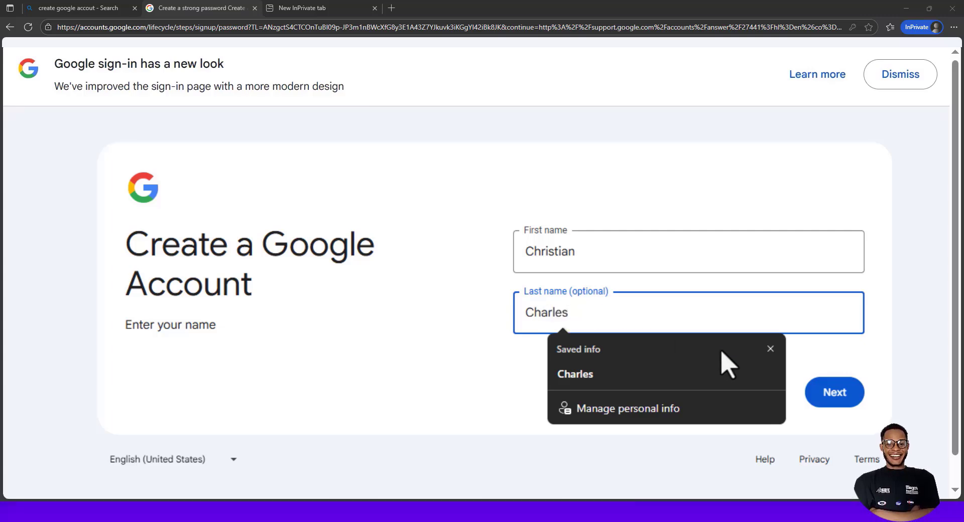
click(826, 384)
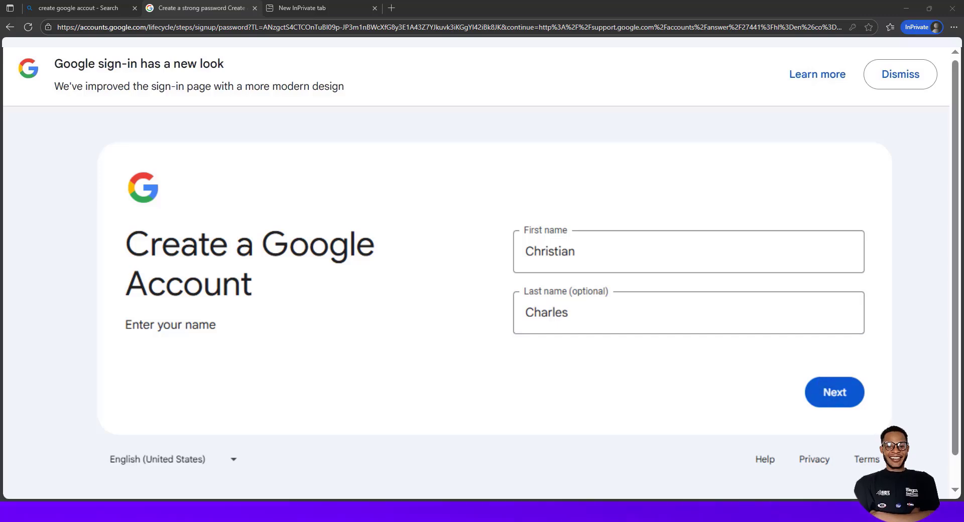
click(847, 394)
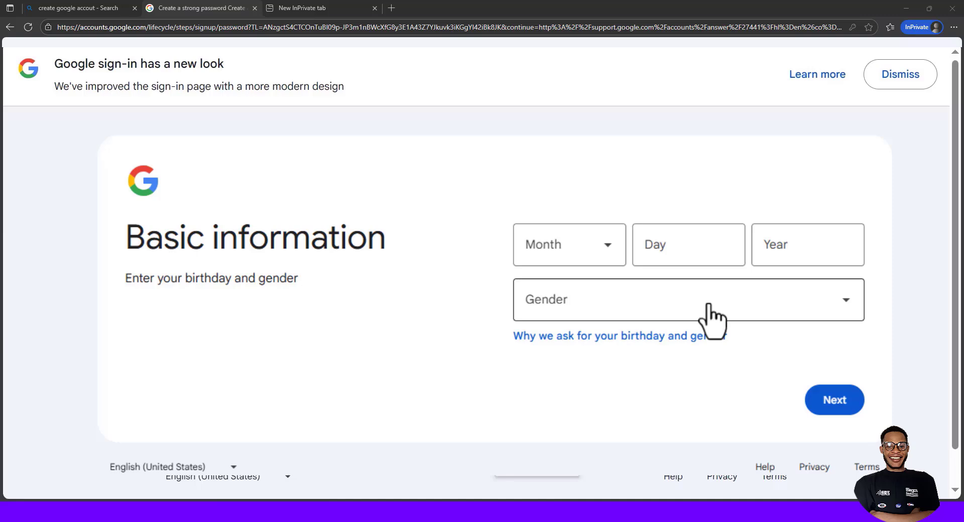
click(606, 245)
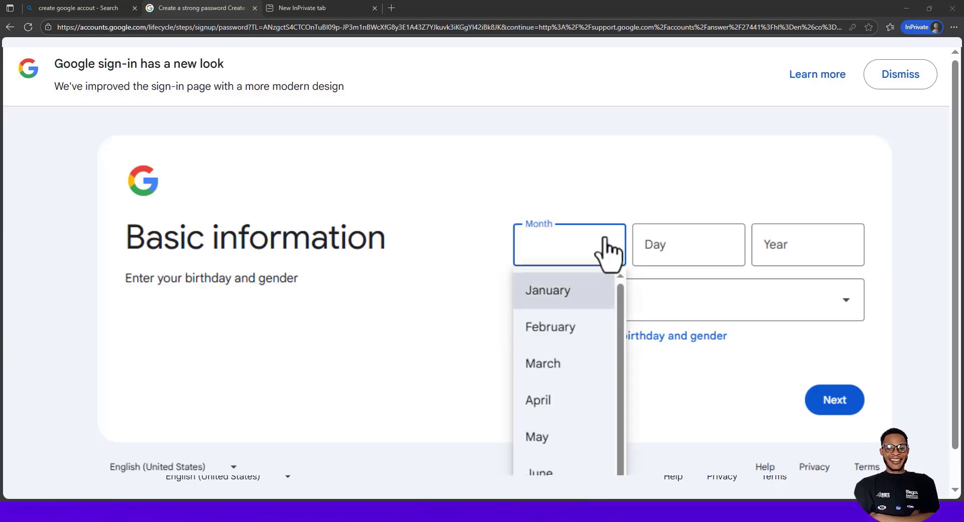
click(552, 381)
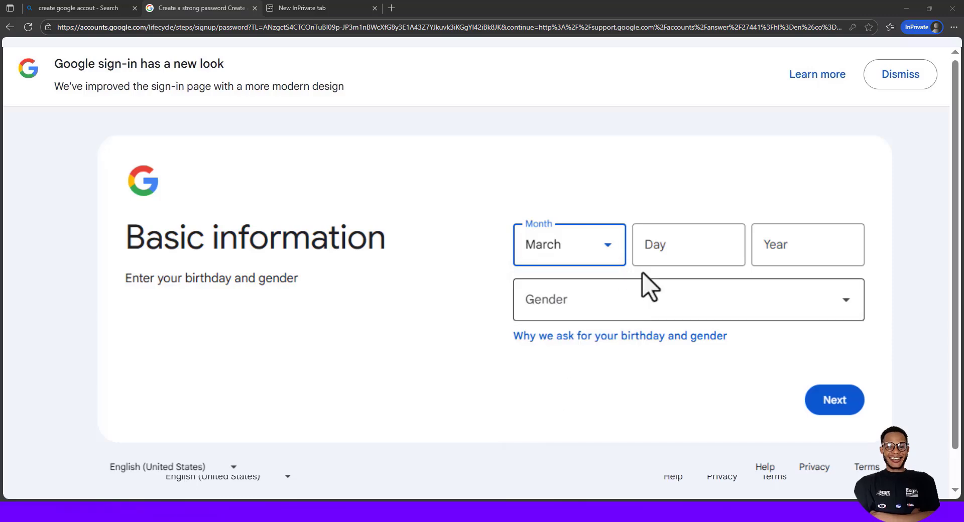
click(667, 245)
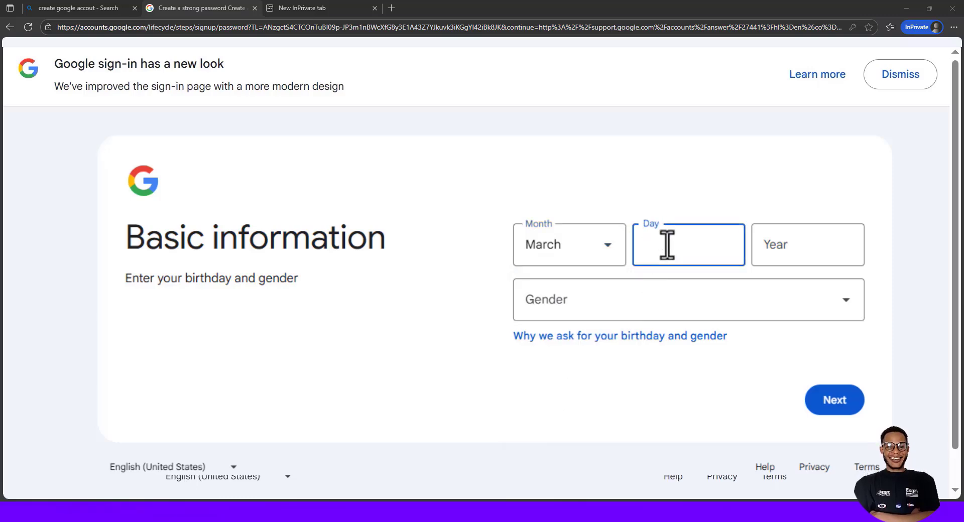
text(20)
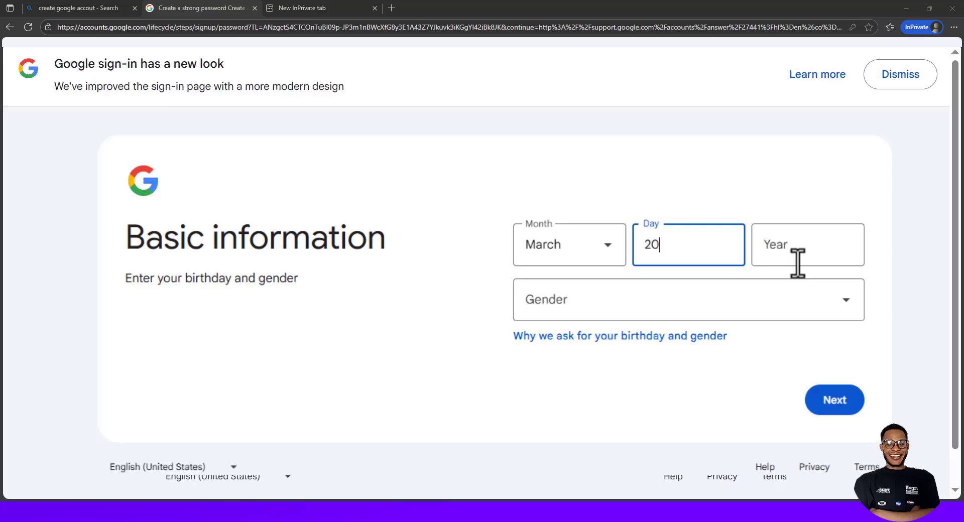
click(798, 263)
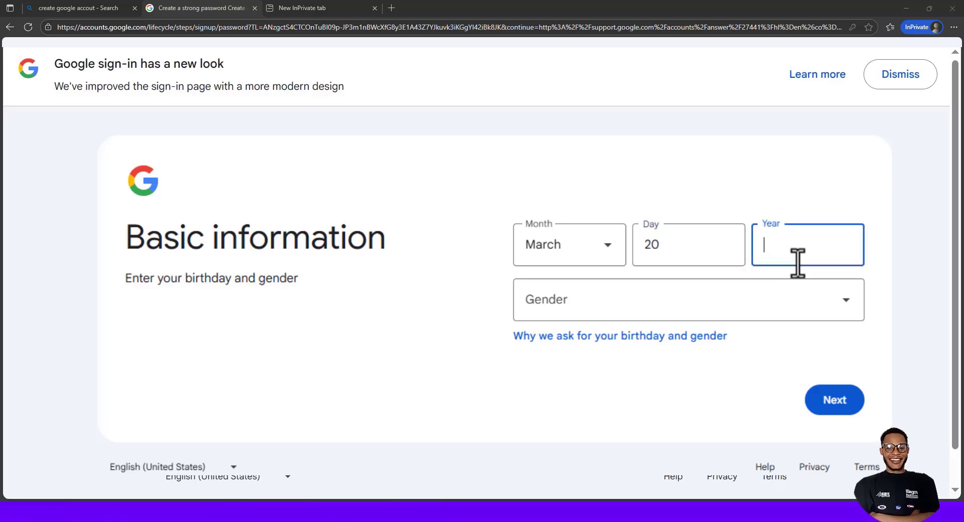
text(2002)
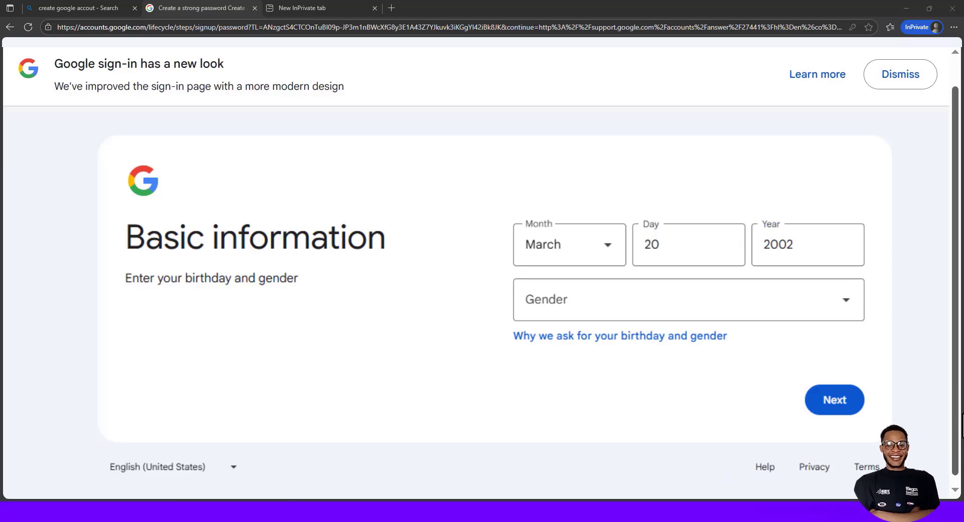
click(834, 310)
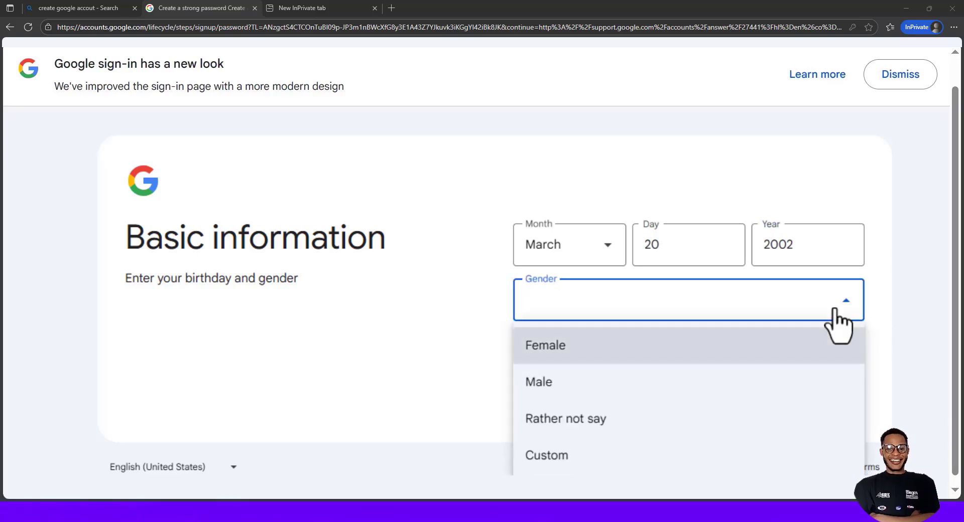
click(593, 391)
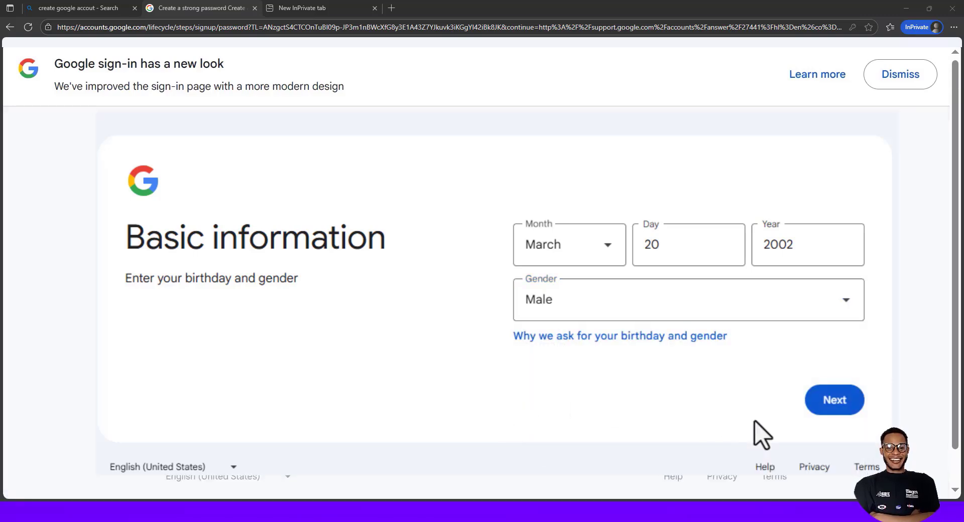
click(843, 407)
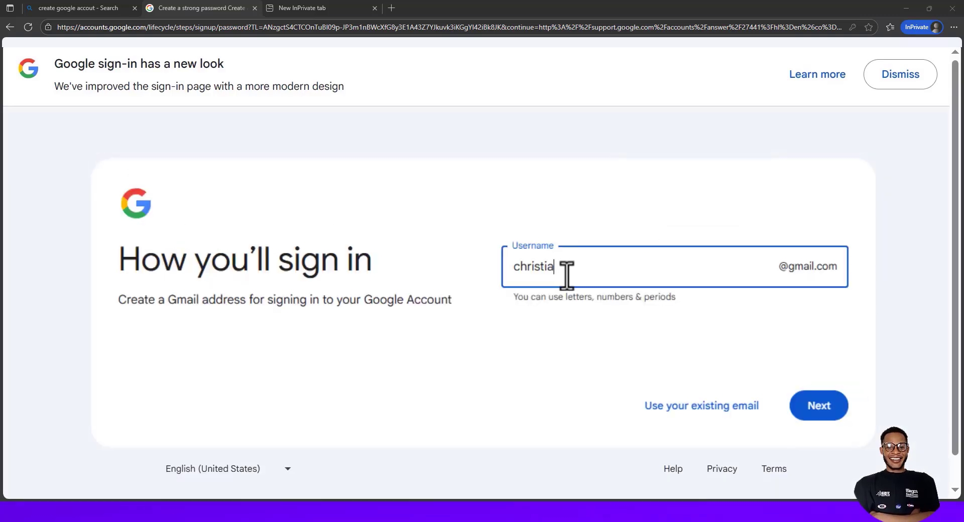
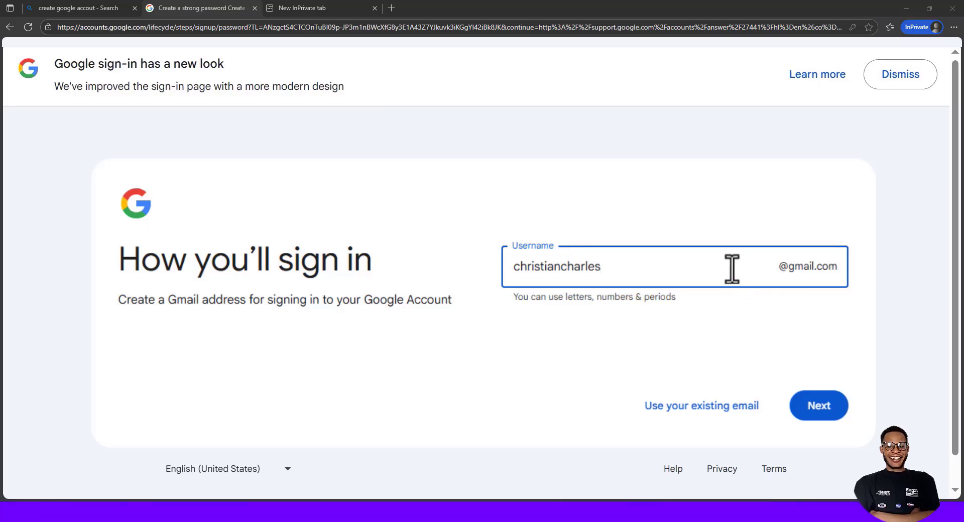
Type the chosen Gmail username into the Username field and click off it
click(758, 292)
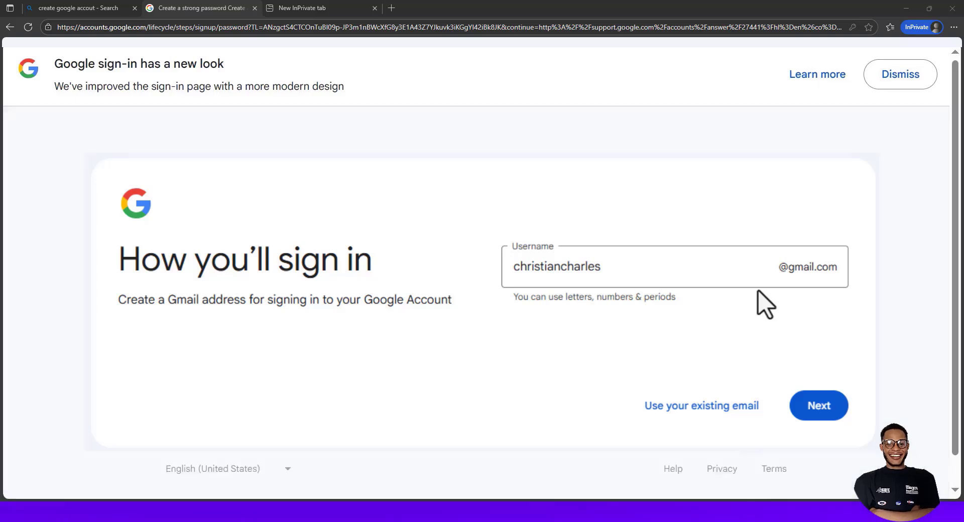
Submit the username, then enter a matching 18-character password in both fields and submit it
click(820, 414)
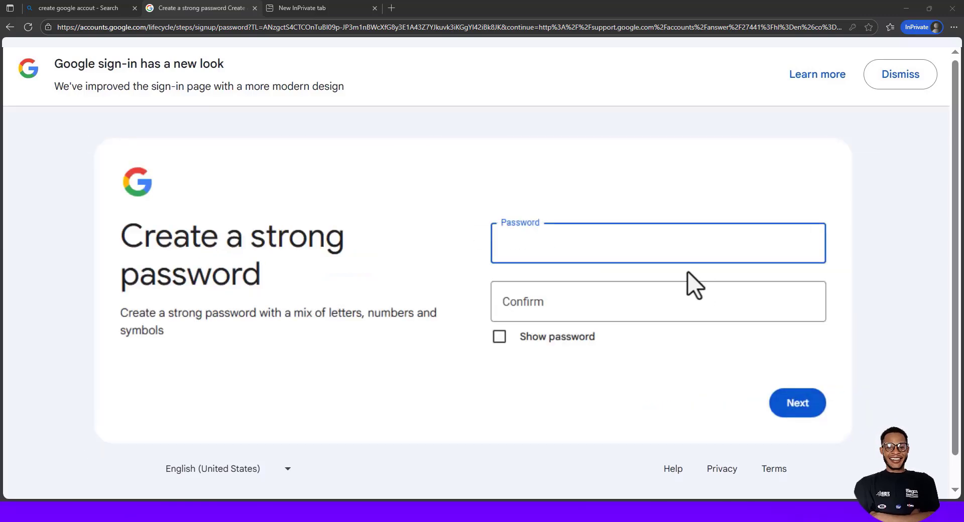
text(•••••)
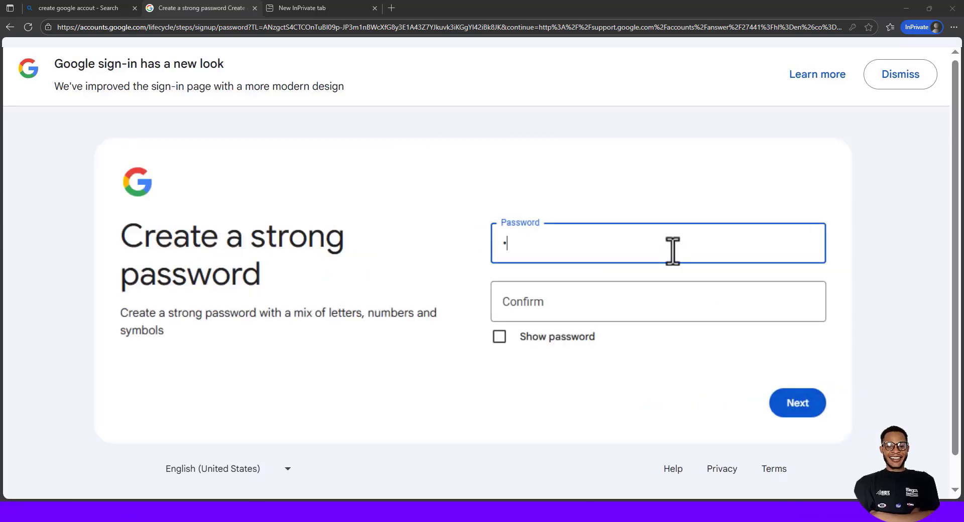
text(••)
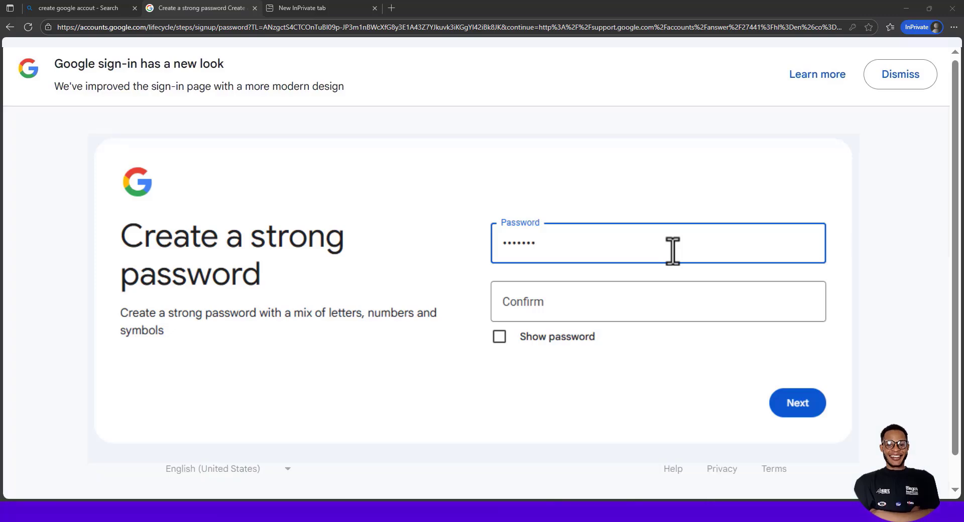
text(••••••••••)
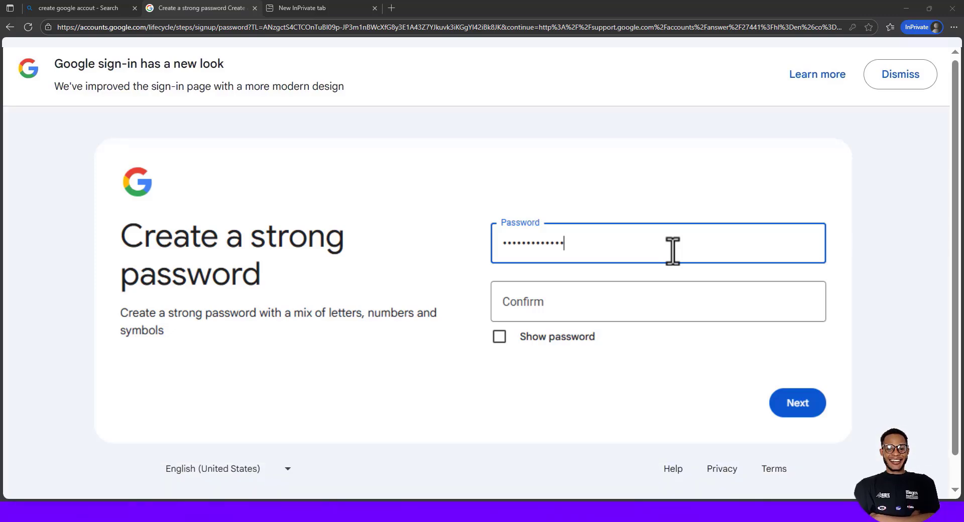
text(•)
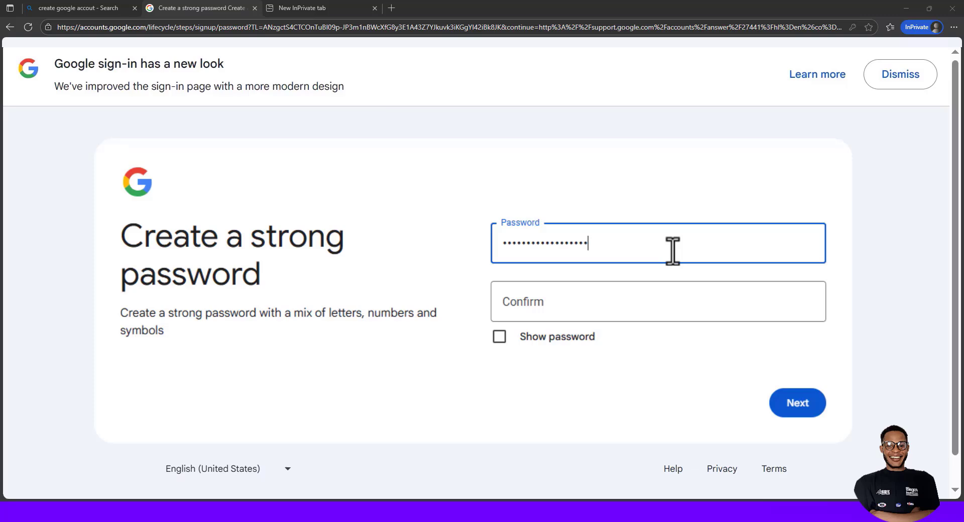
click(645, 317)
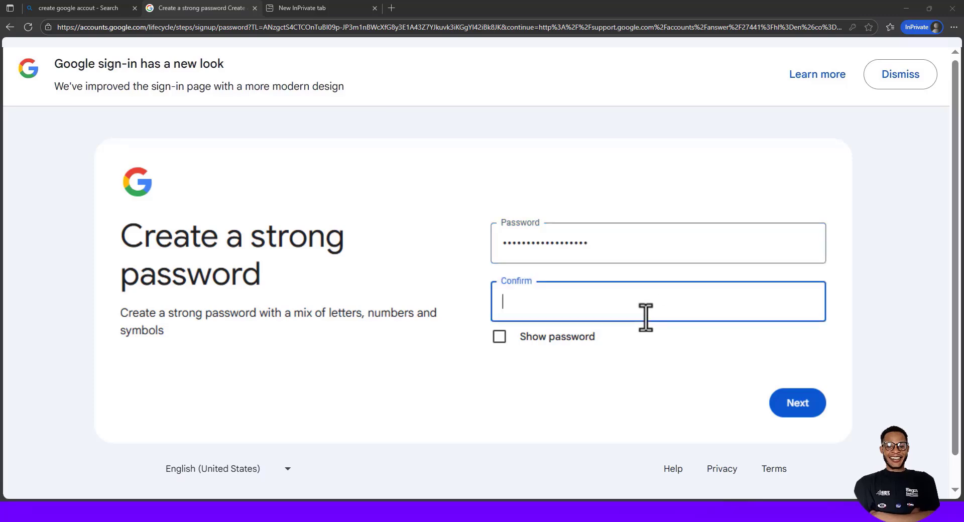
text(••)
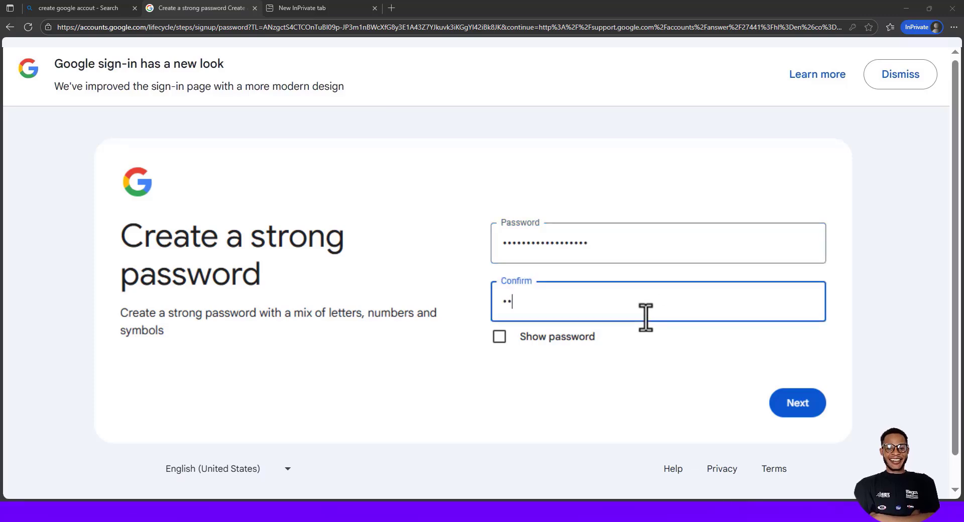
text(••••••)
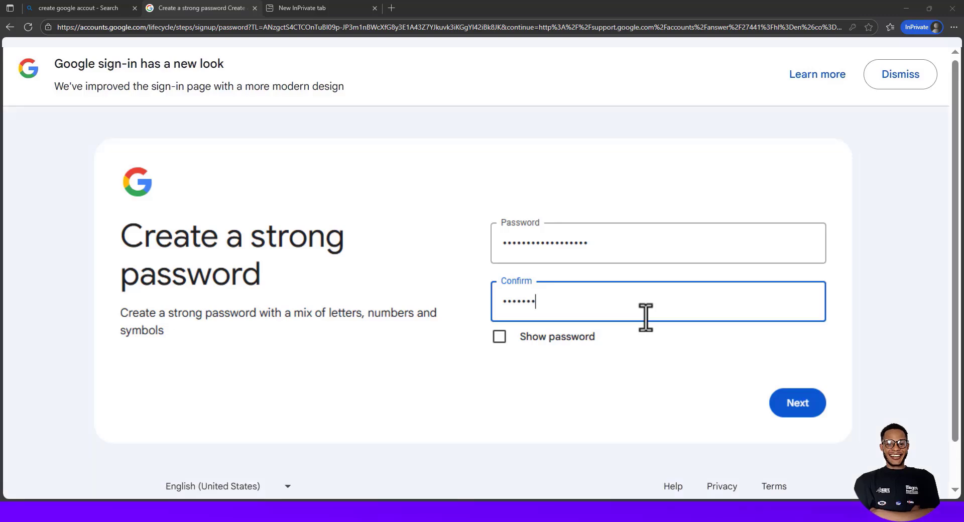
text(•••)
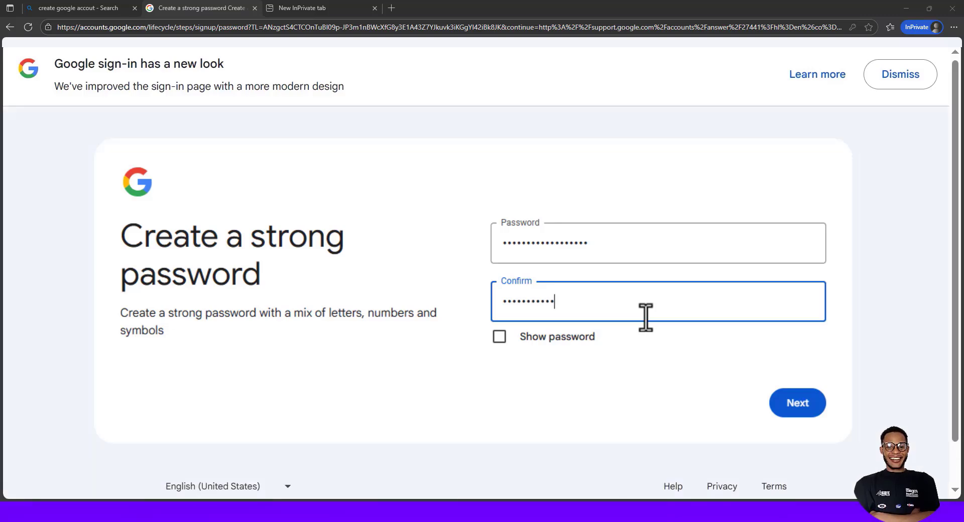
text(••••)
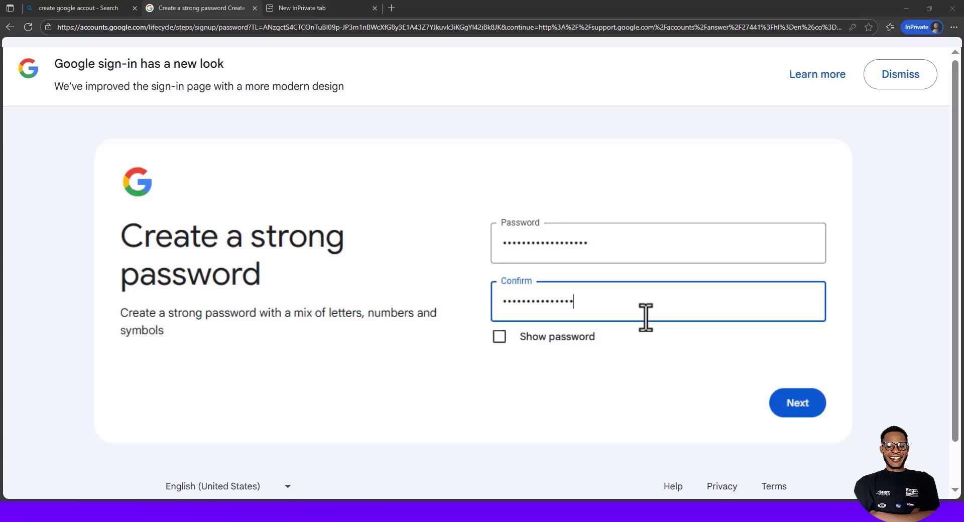
text(•••)
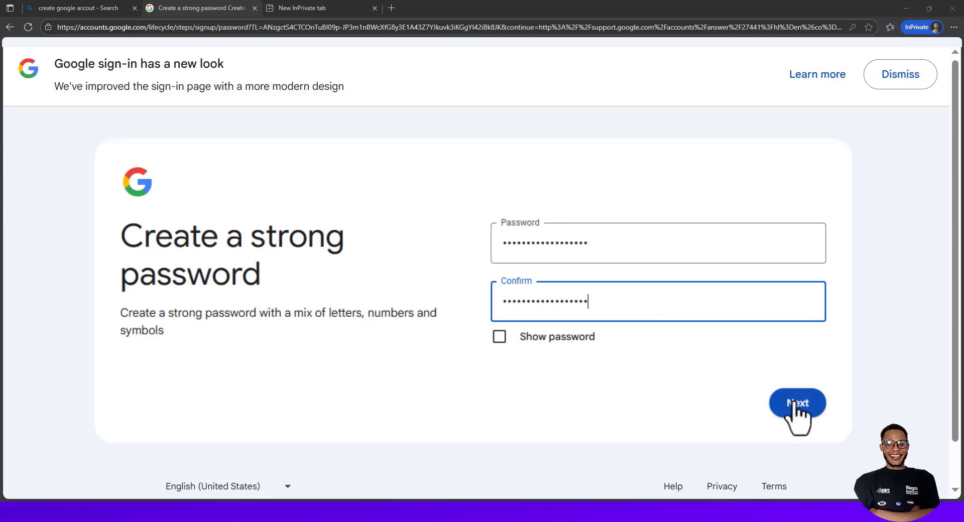
click(794, 405)
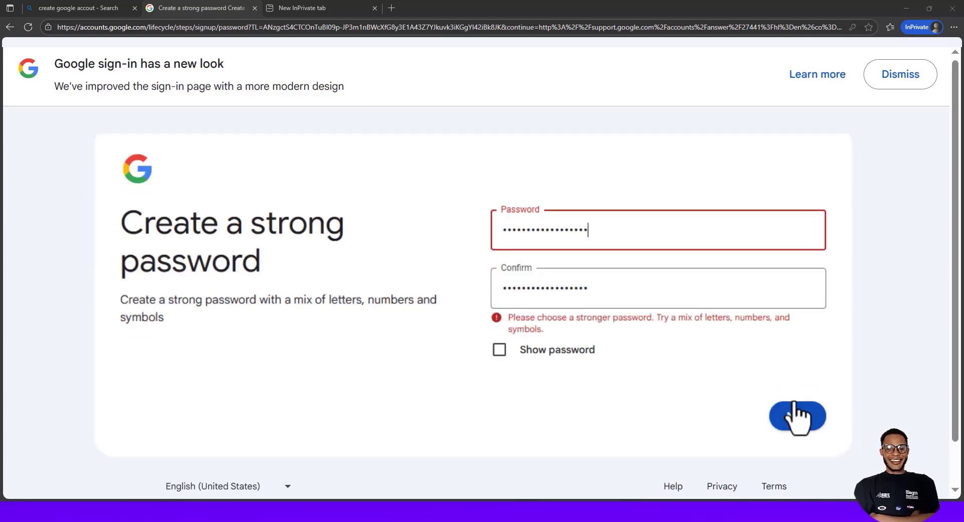
After the stronger-password warning, add five more characters to both Confirm and Password fields
click(660, 290)
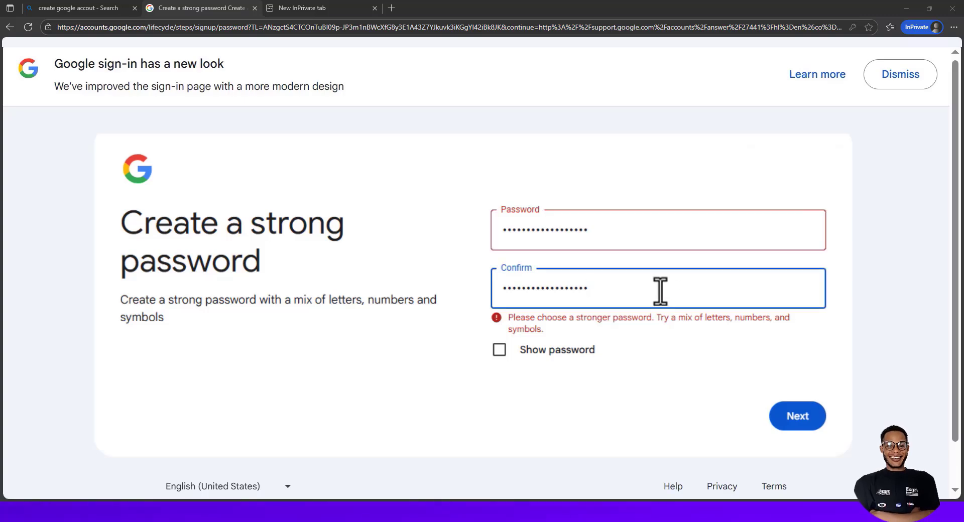
text(••••)
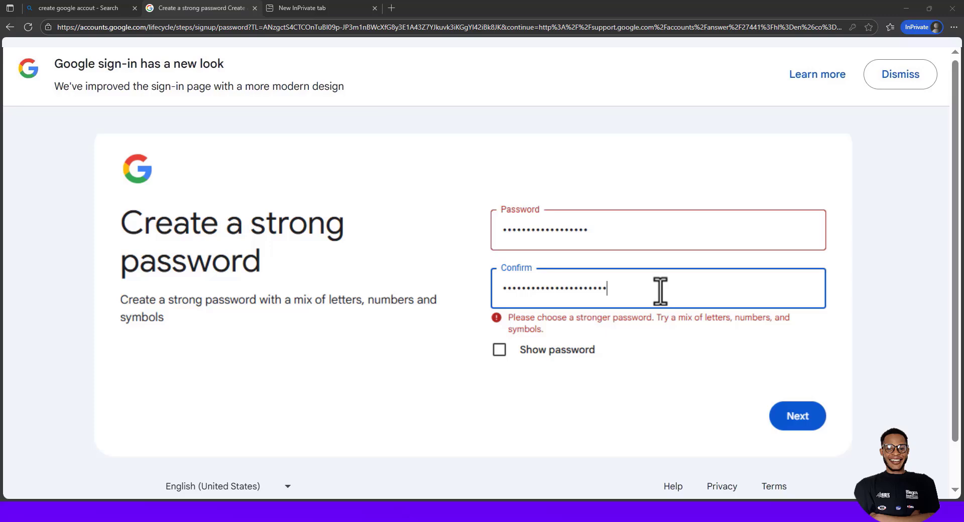
text(•)
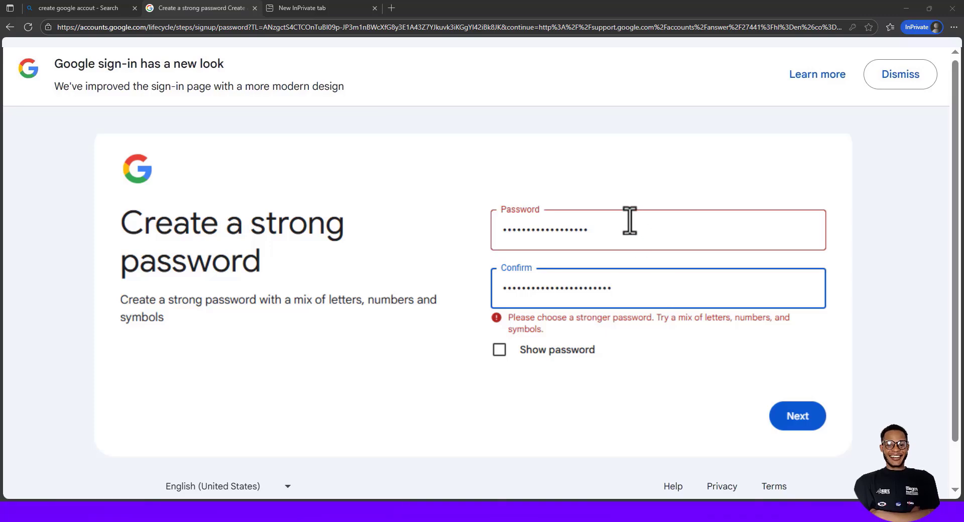
click(630, 221)
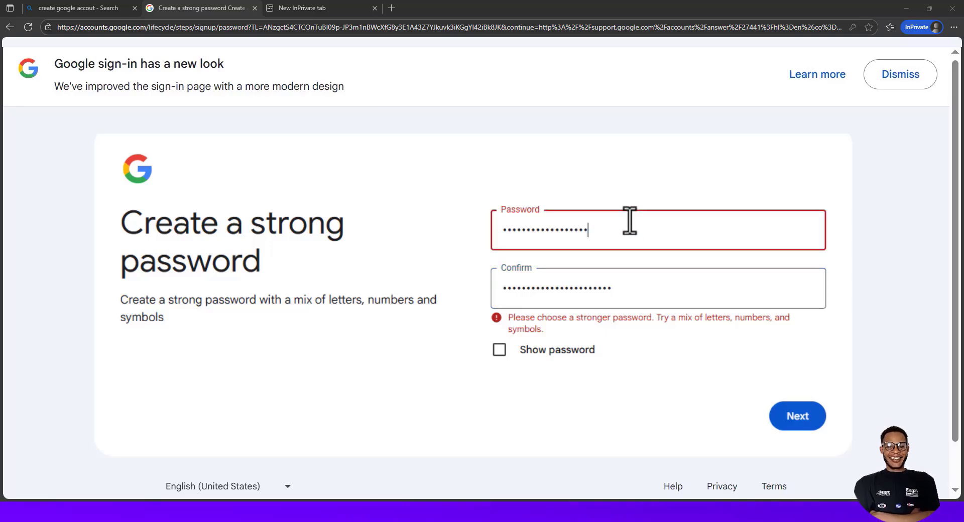
text(••)
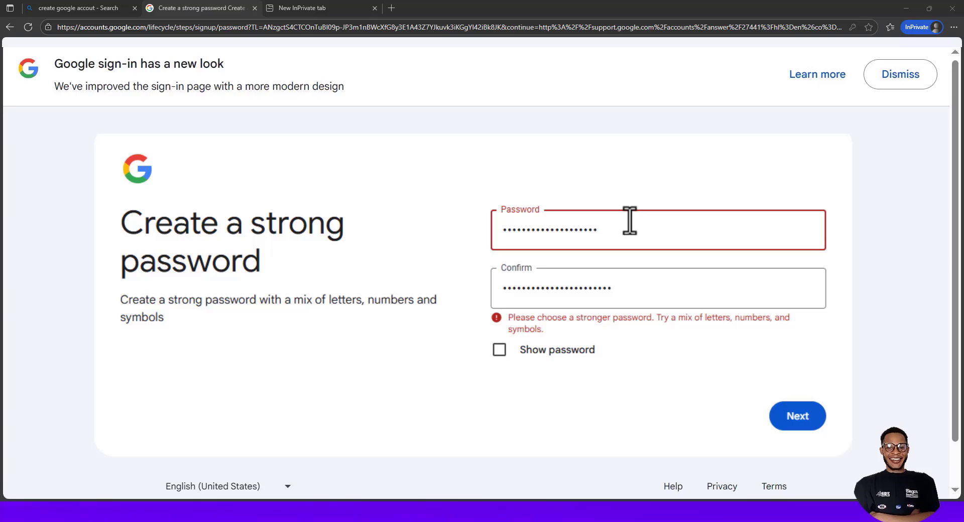
text(•••)
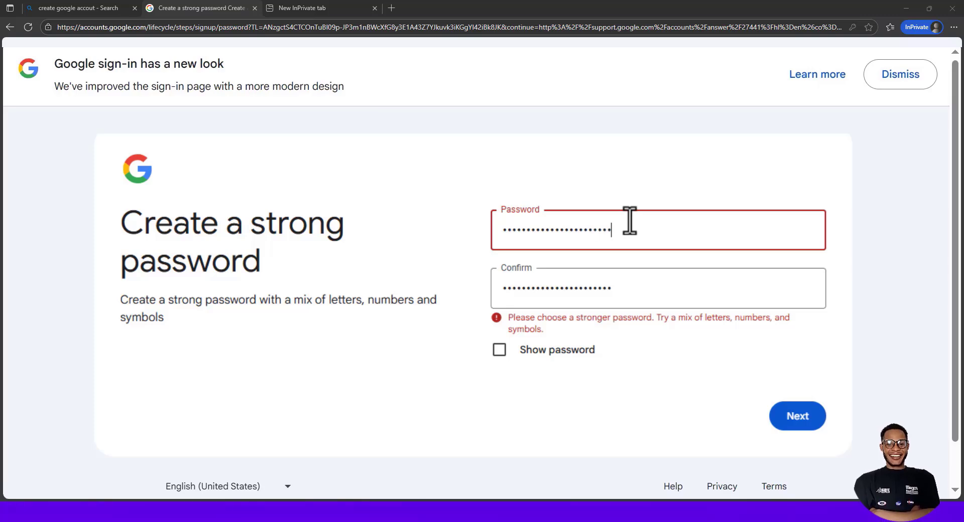
click(648, 398)
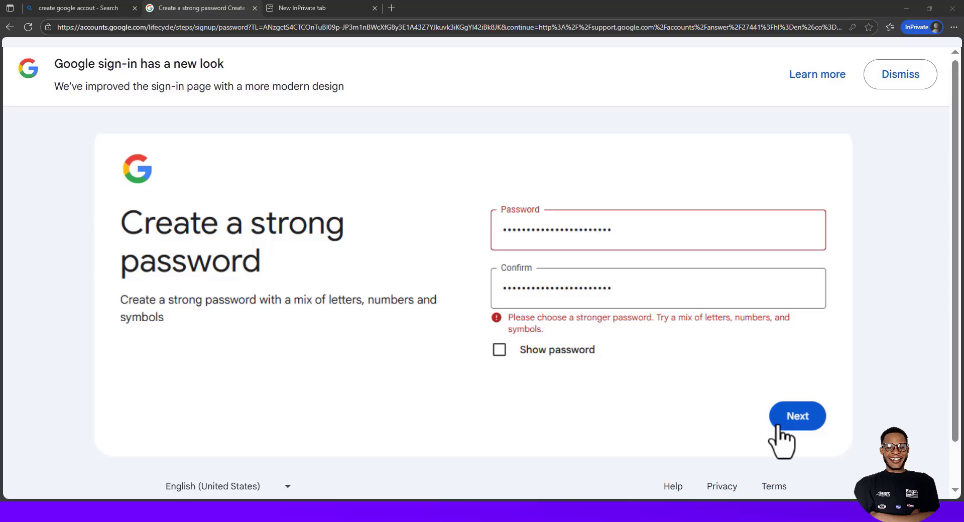
Submit the lengthened password and skip the recovery email step, leaving its field empty
click(813, 426)
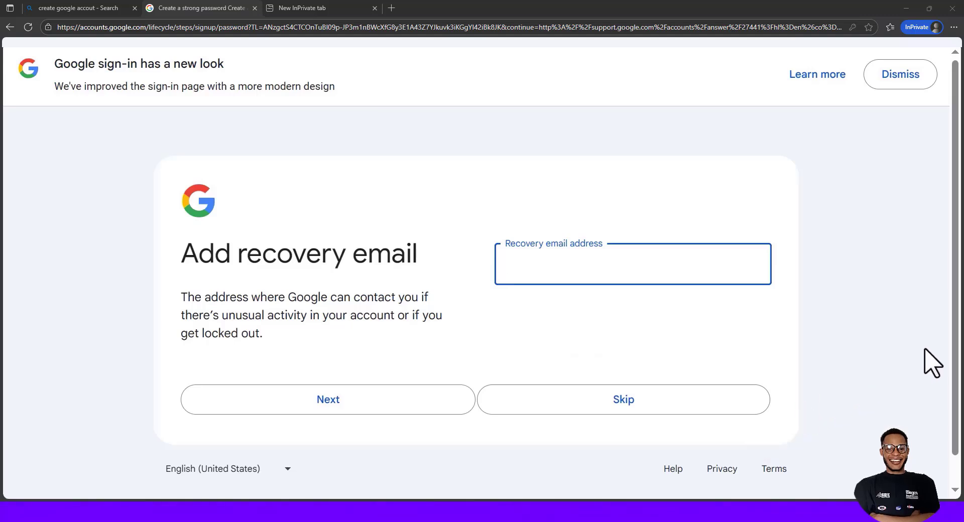
drag(957, 359, 958, 377)
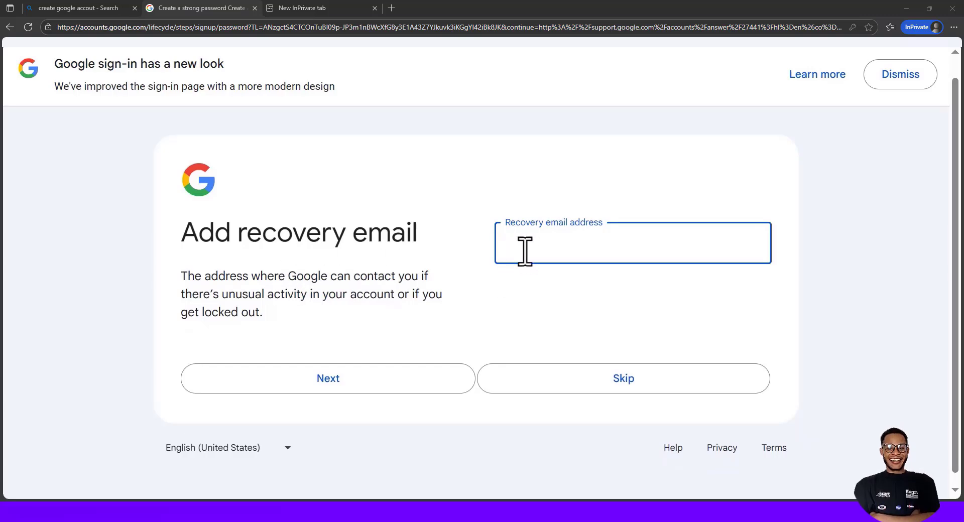
click(529, 304)
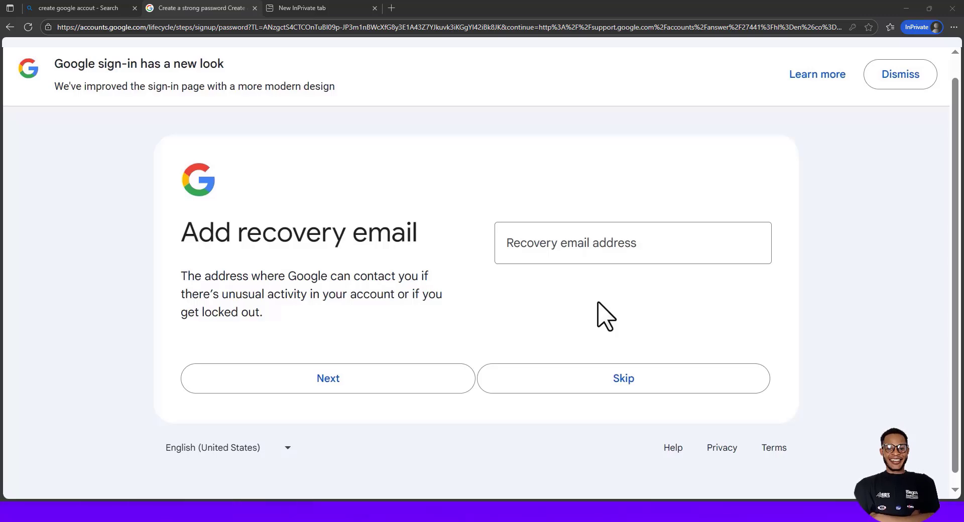
click(628, 386)
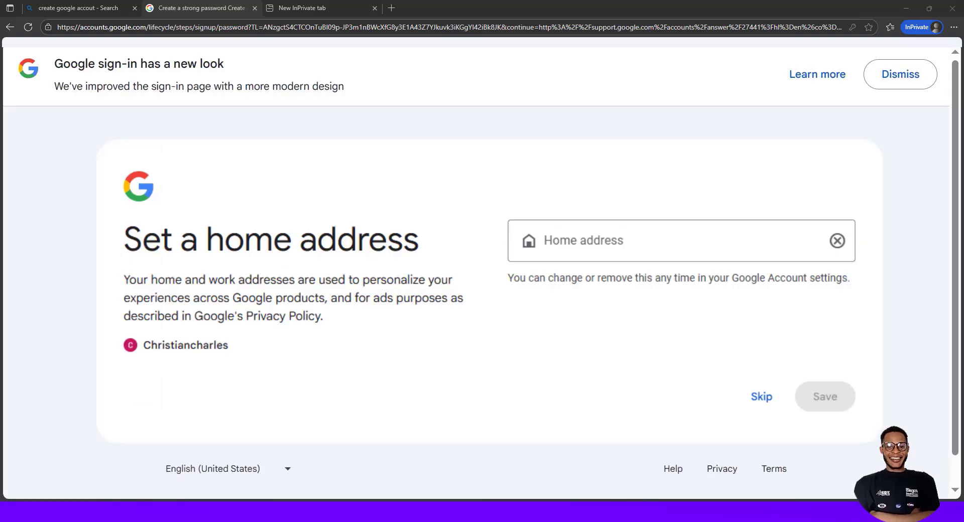
click(762, 398)
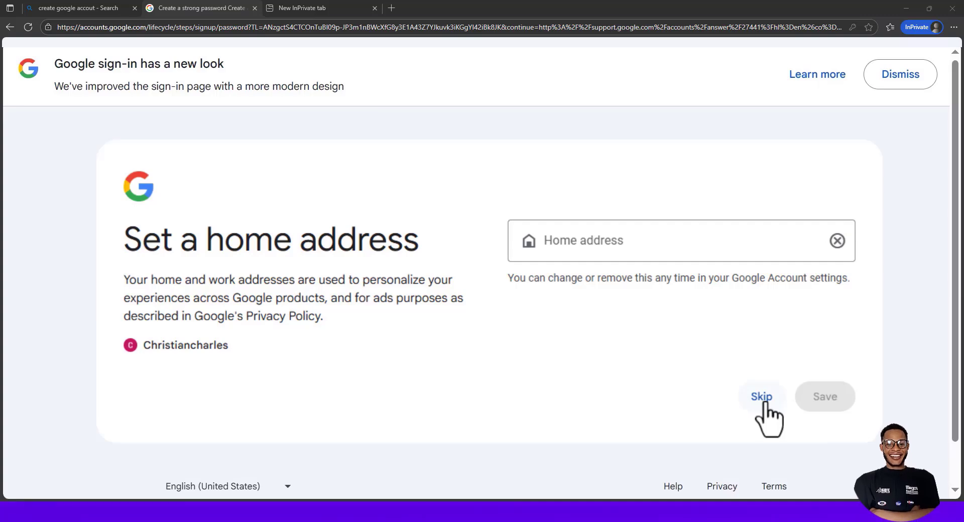
Skip the Set a home address page to reach You're signed in
click(762, 398)
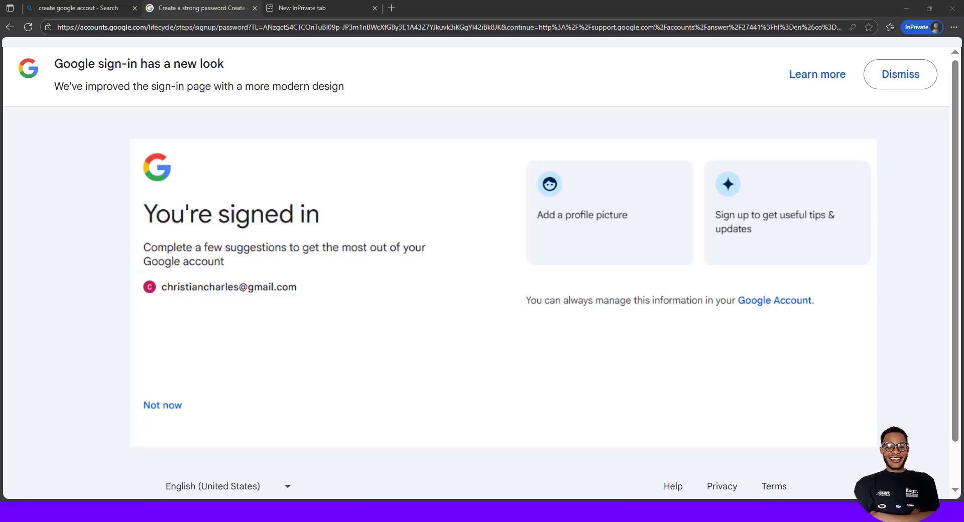
Decline suggestions, review Privacy and Terms with More options expanded, and agree using default settings
click(167, 406)
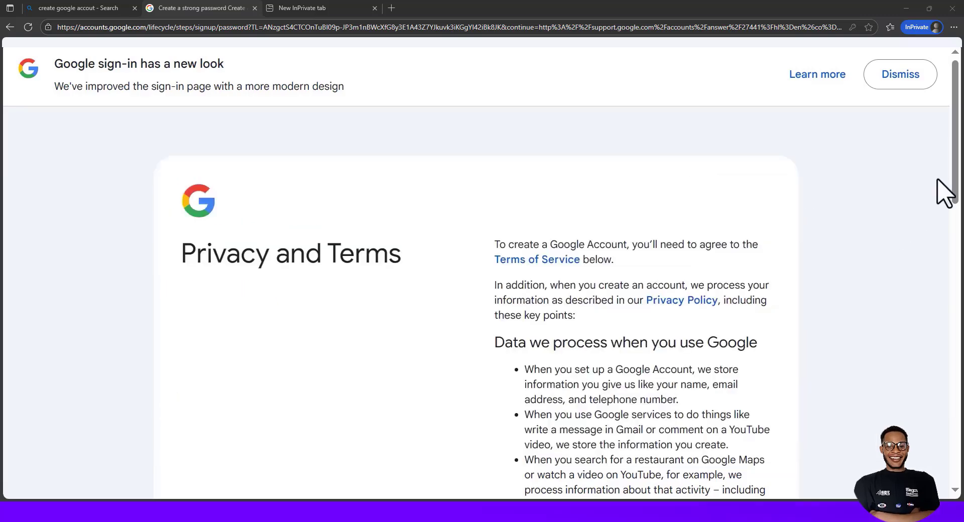
scroll(955, 185, down, 3)
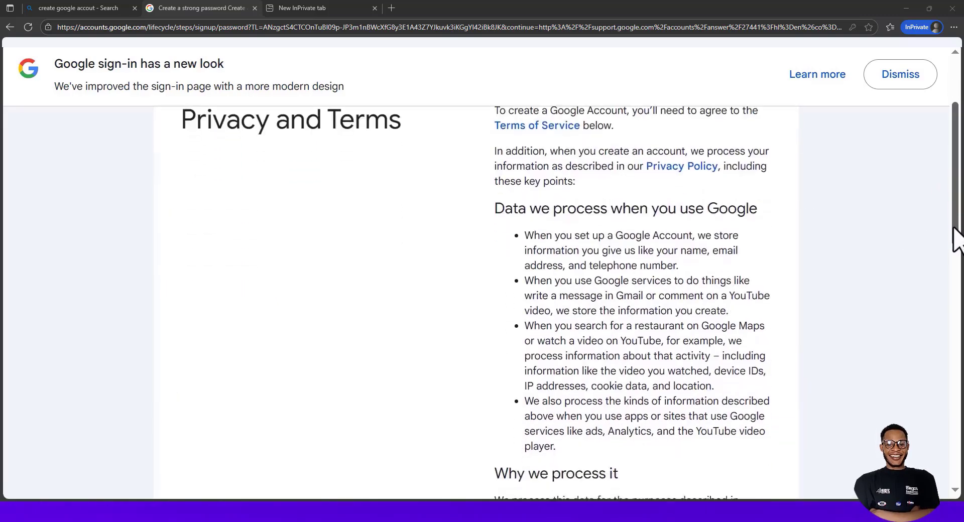
scroll(954, 261, up, 2)
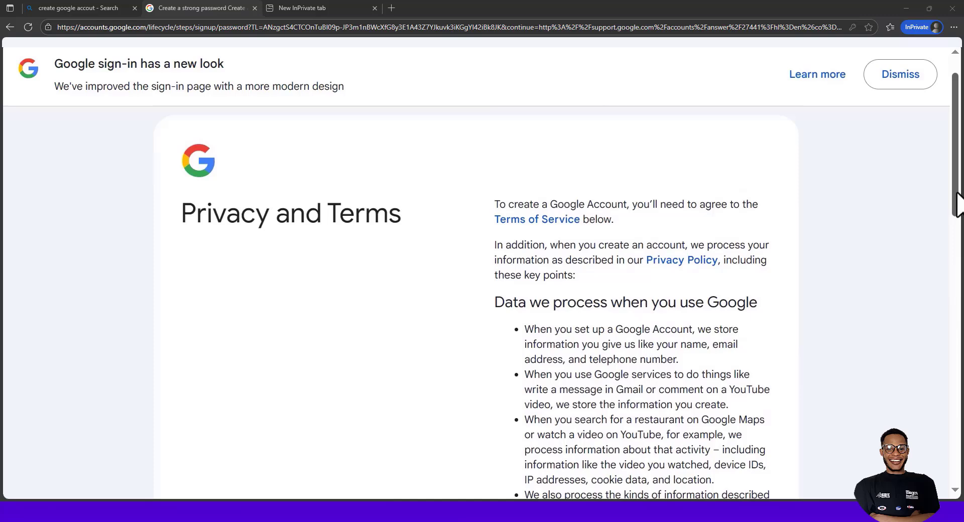
drag(956, 192, 953, 323)
scroll(577, 359, down, 10)
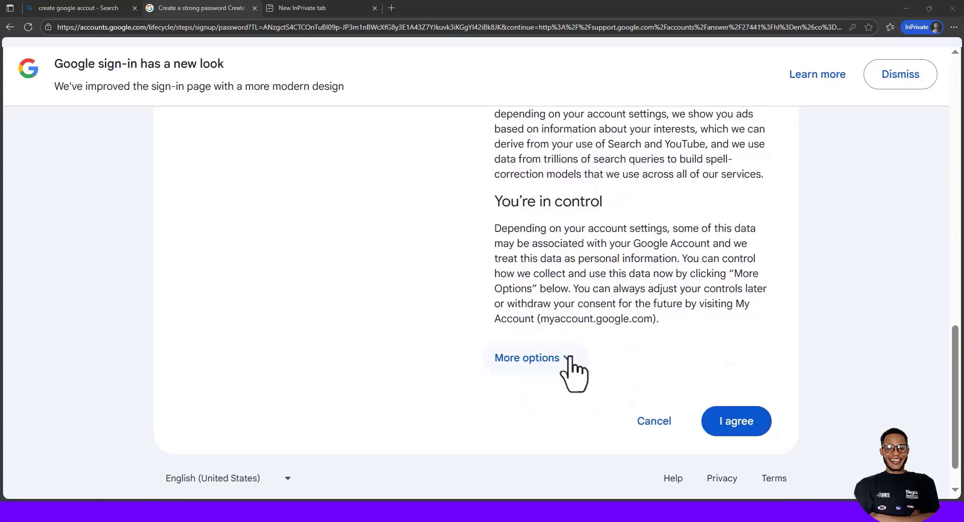
click(569, 358)
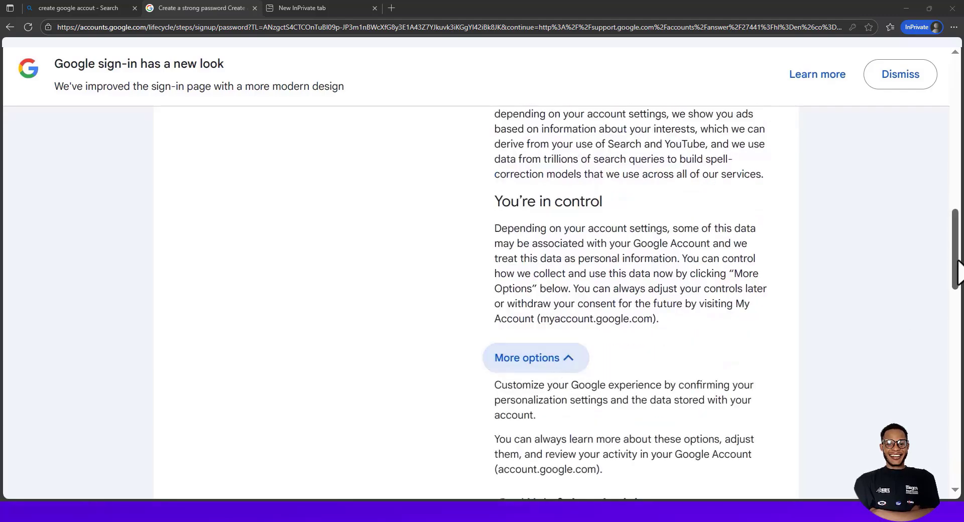
drag(957, 277, 956, 347)
drag(956, 339, 950, 358)
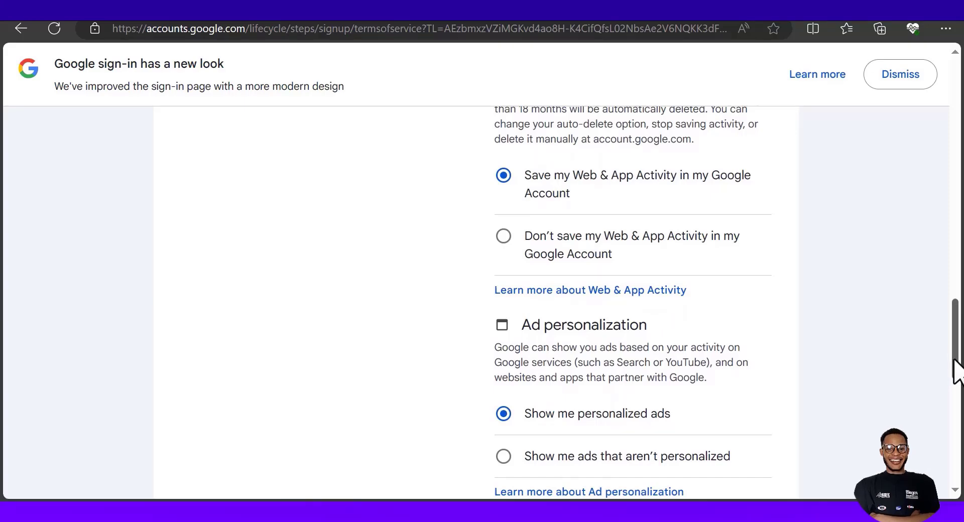
drag(956, 372, 957, 376)
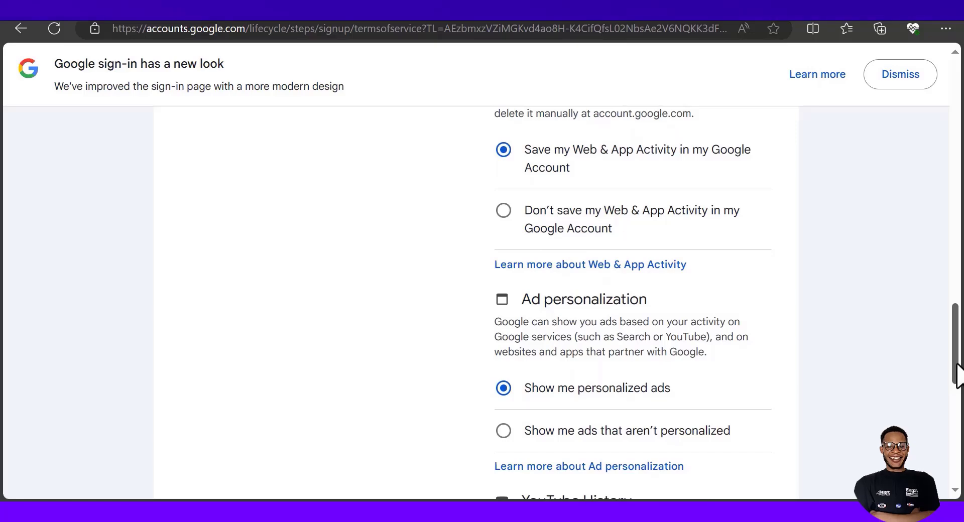
drag(957, 375, 957, 466)
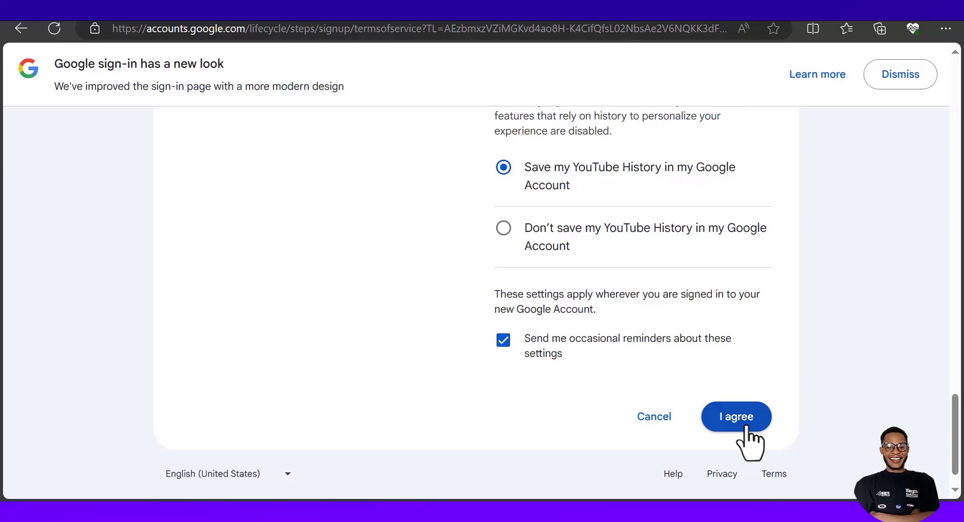
click(746, 426)
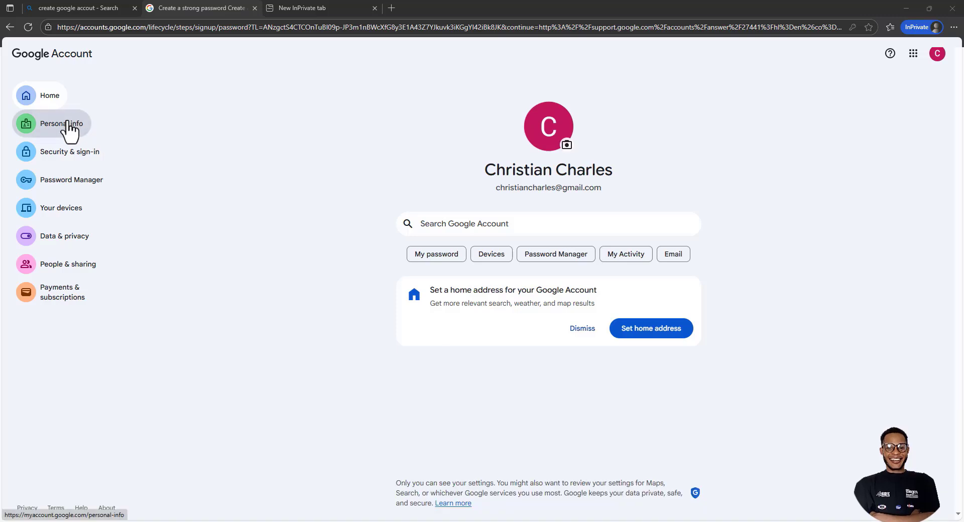
Open Personal info from the sidebar to view the account's name, birthday and contact details
click(68, 125)
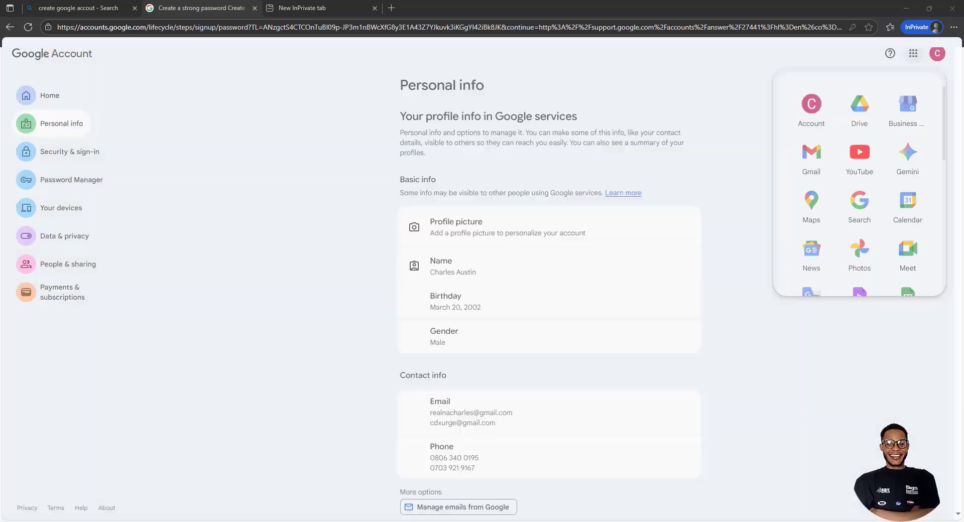